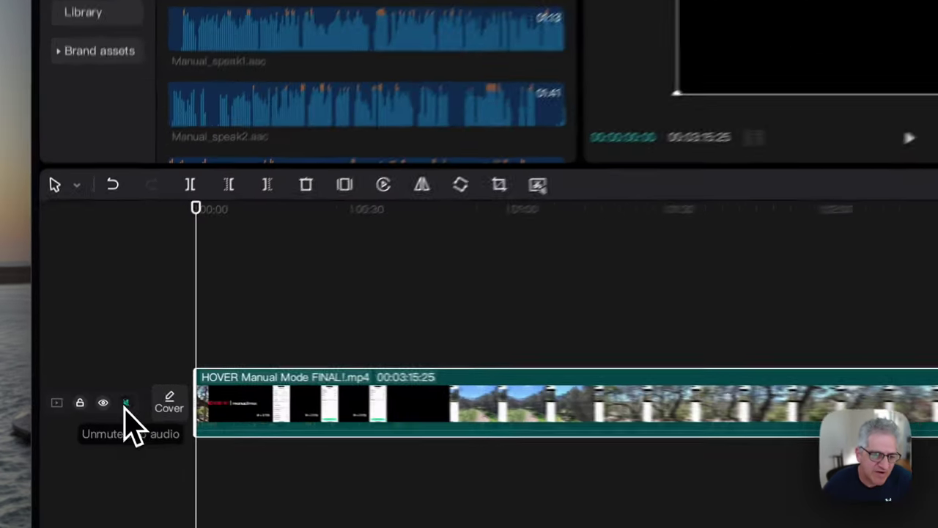
Unmute the main video clip's audio and create auto captions with English as the source language.
left_click(96, 386)
left_click(96, 387)
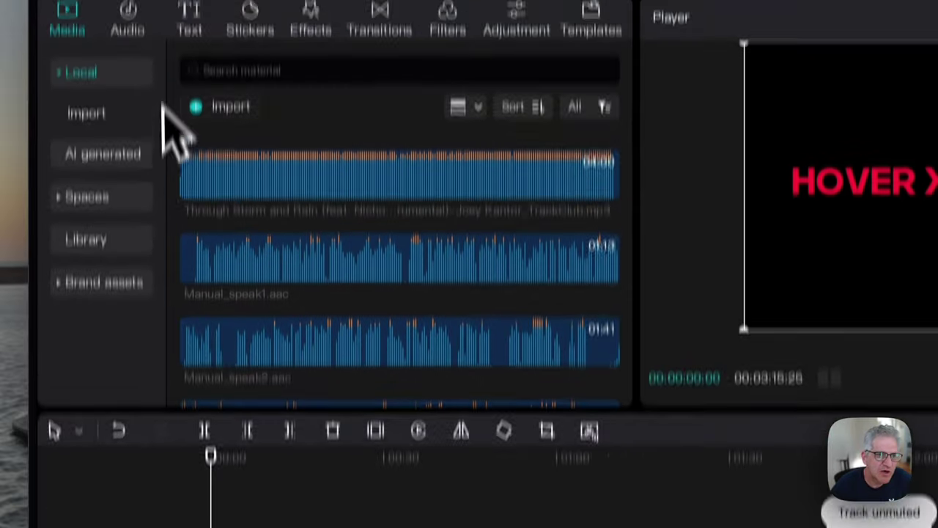
left_click(189, 91)
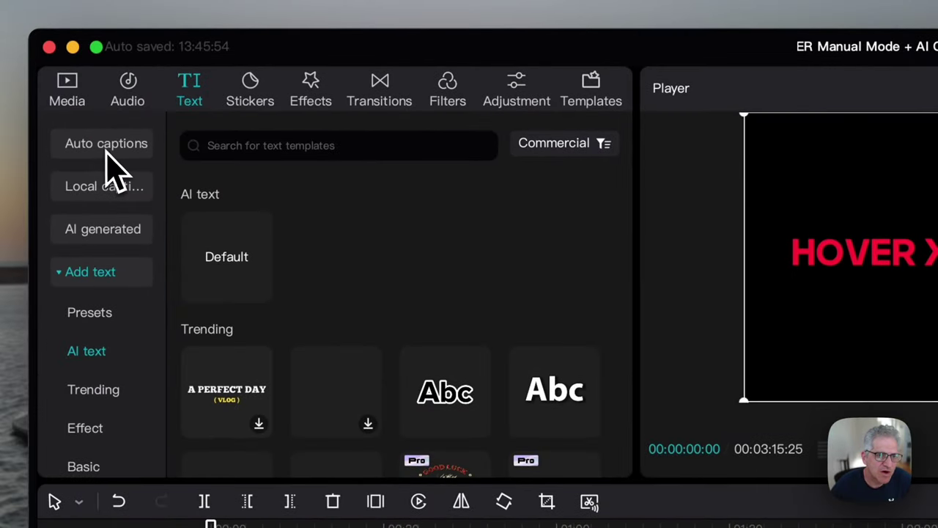
left_click(106, 147)
left_click(308, 305)
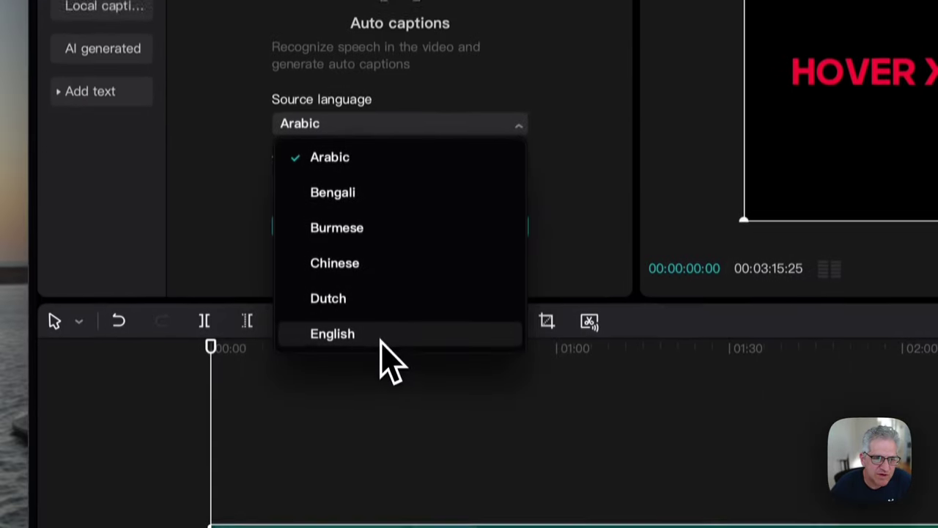
left_click(379, 512)
left_click(398, 208)
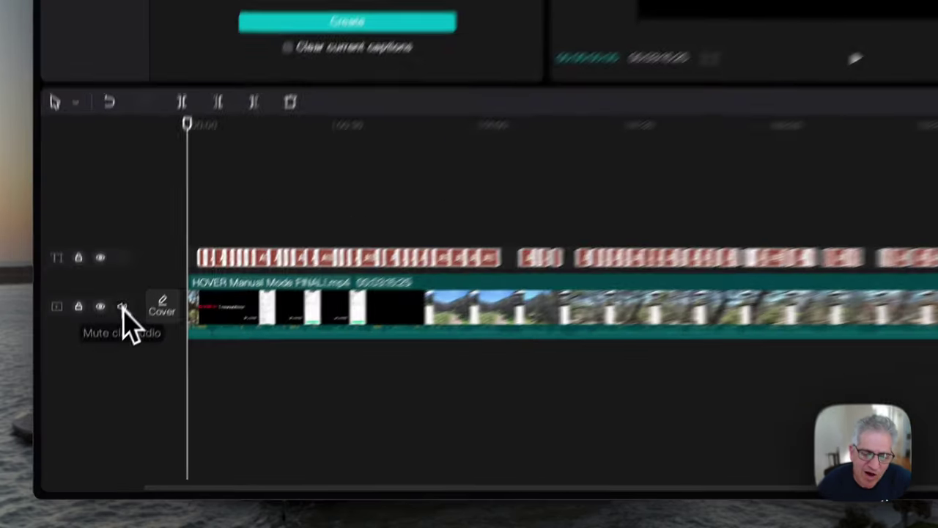
Mute the main video clip's audio and select all the caption clips along the whole timeline.
left_click(96, 386)
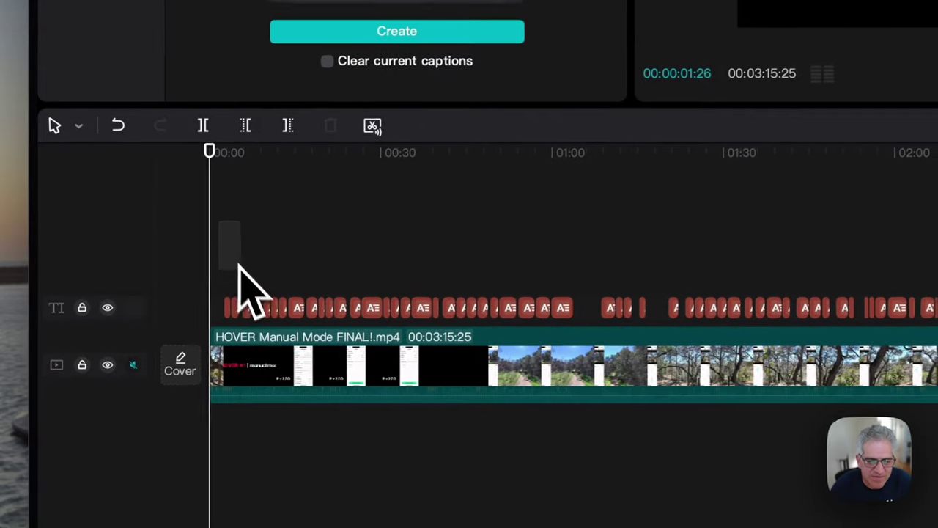
left_click_drag(239, 265, 937, 310)
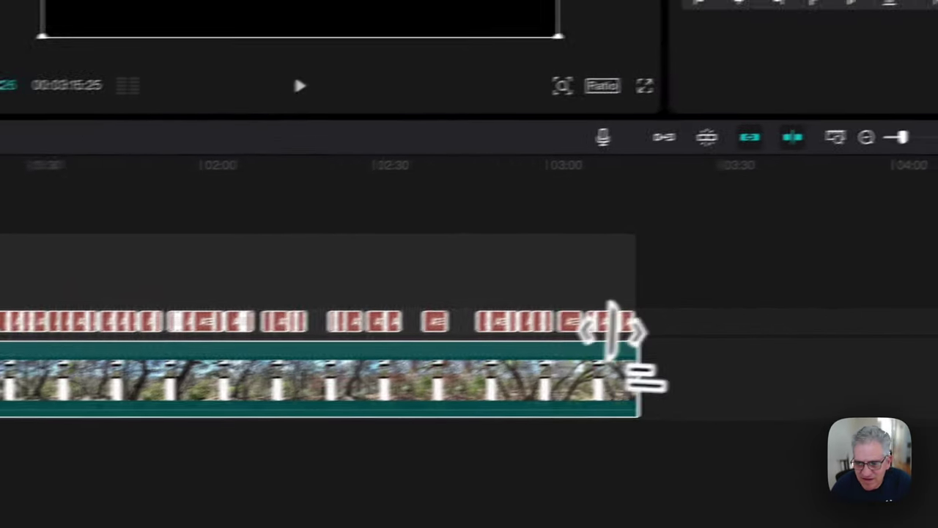
left_click_drag(610, 323, 677, 357)
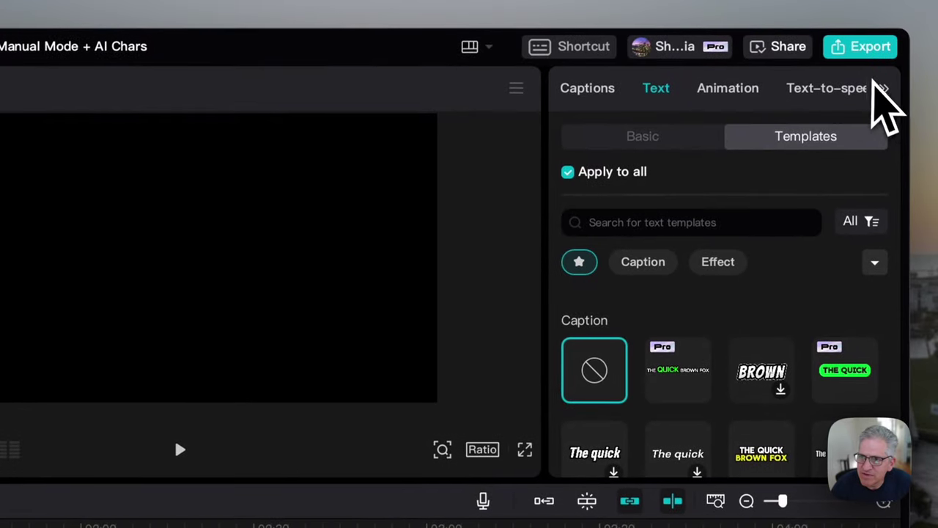
Choose the AI character Julia-Standing 1 and add it to all selected captions.
left_click(811, 94)
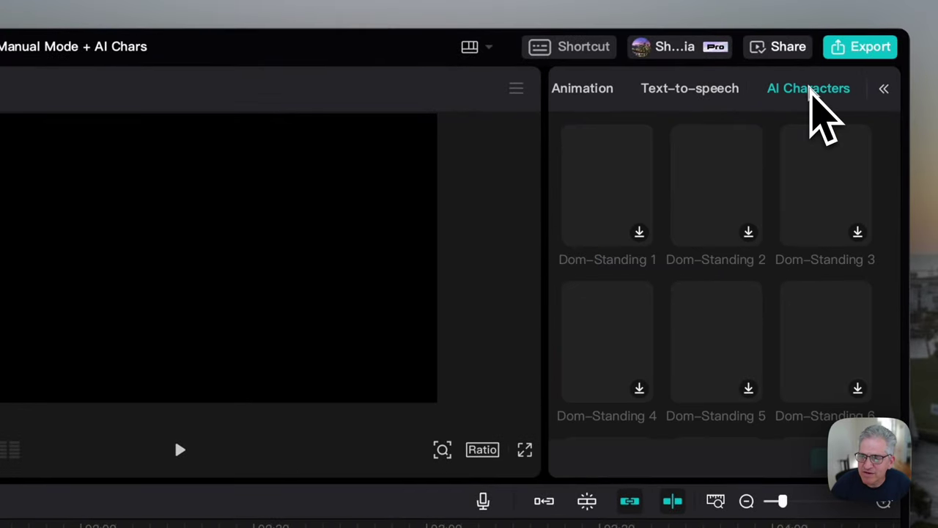
scroll(762, 145, "down", 8)
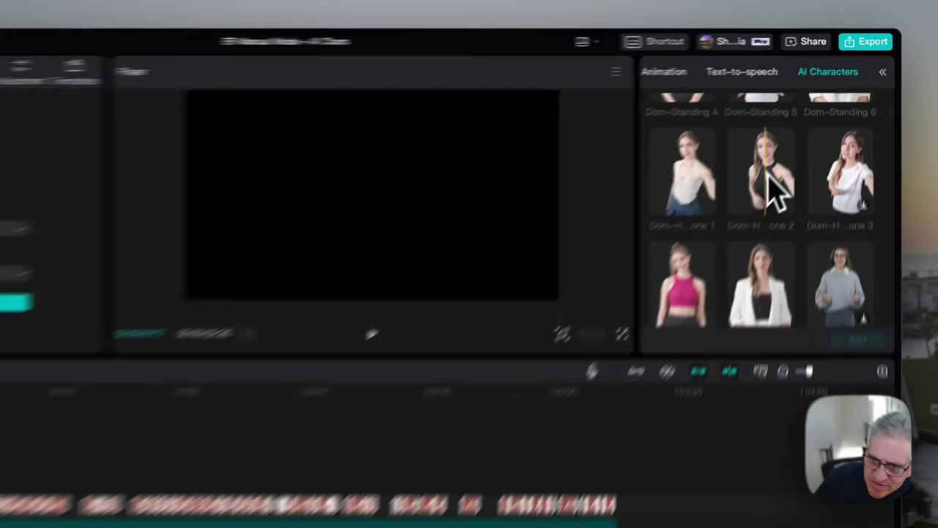
scroll(802, 136, "down", 5)
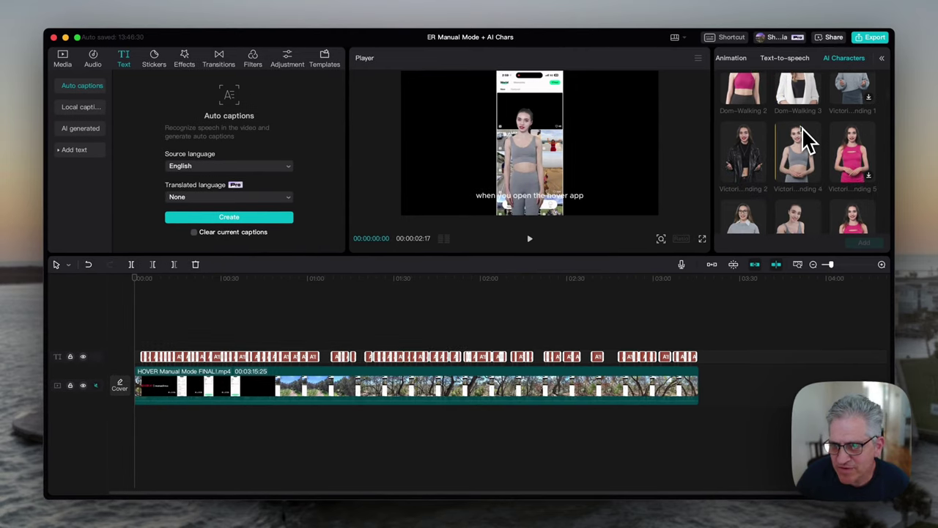
scroll(803, 139, "down", 6)
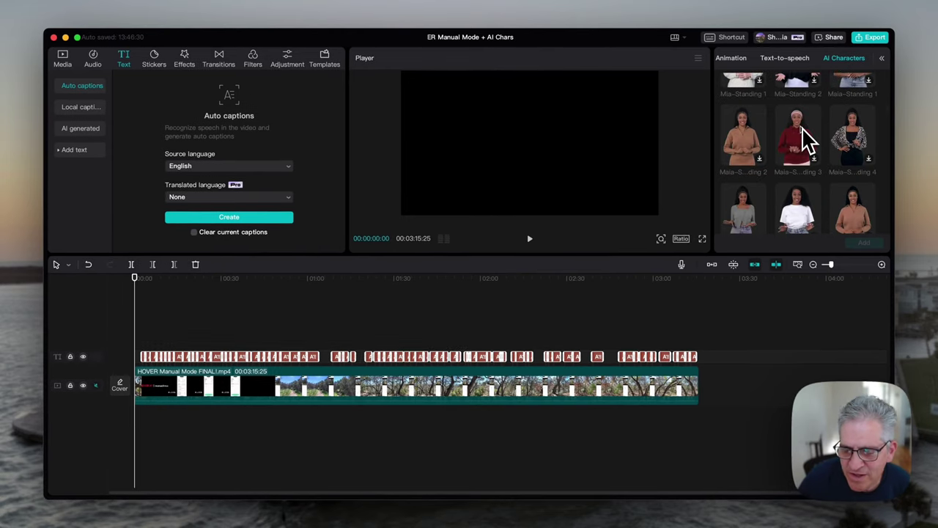
scroll(806, 139, "down", 6)
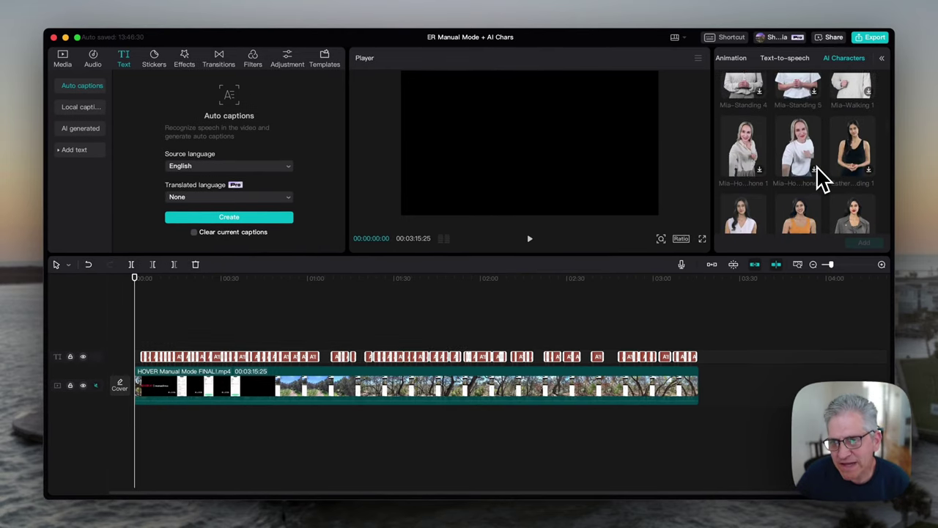
scroll(814, 198, "down", 6)
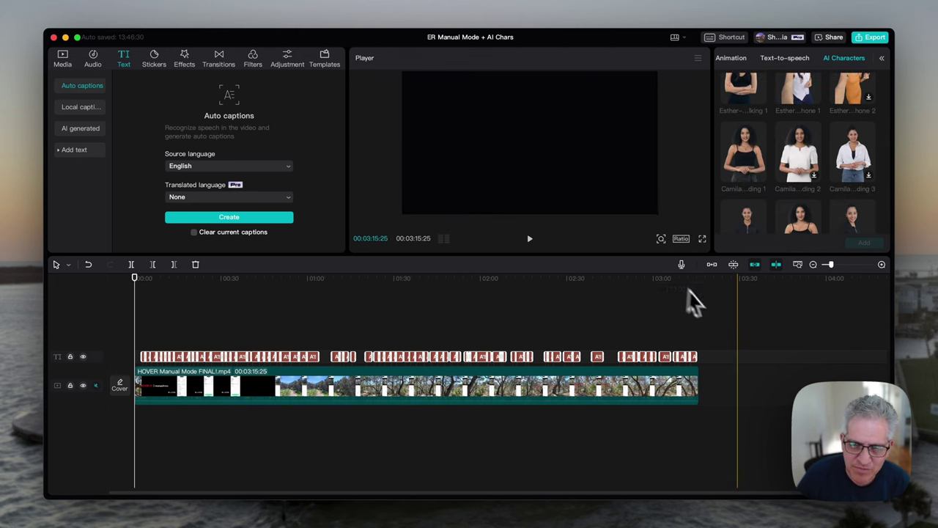
scroll(797, 135, "down", 4)
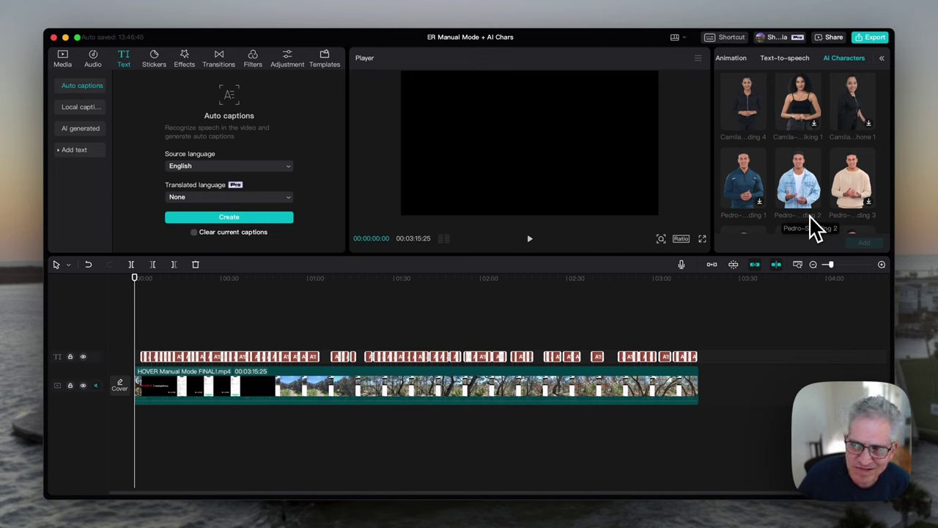
scroll(813, 227, "down", 3)
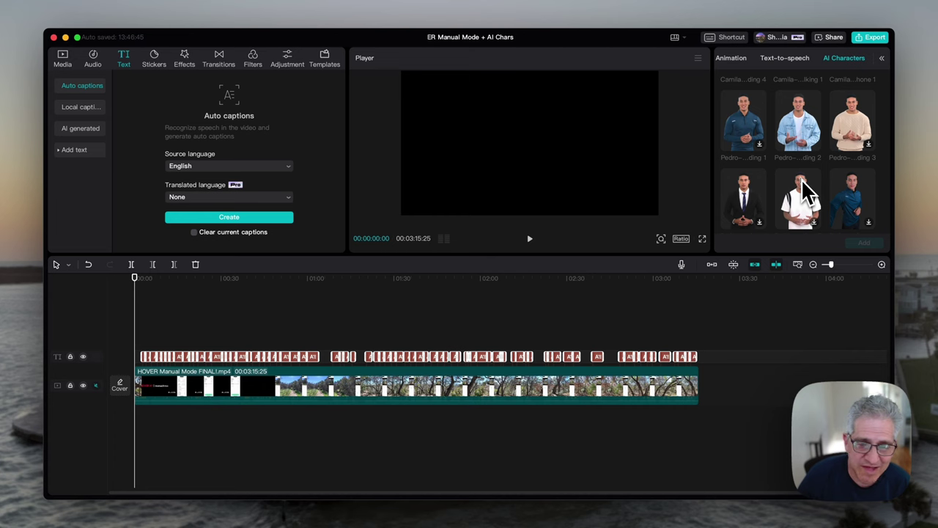
scroll(800, 184, "down", 3)
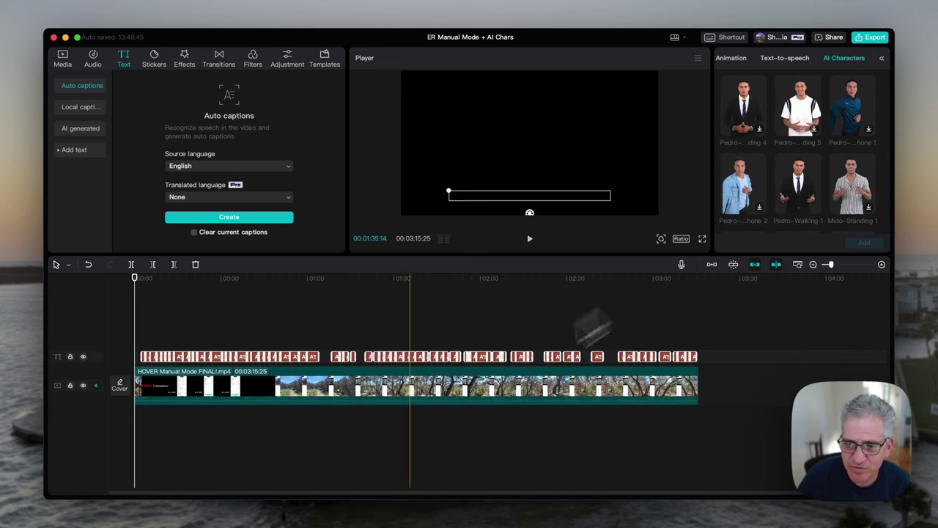
scroll(803, 176, "down", 2)
scroll(799, 176, "down", 5)
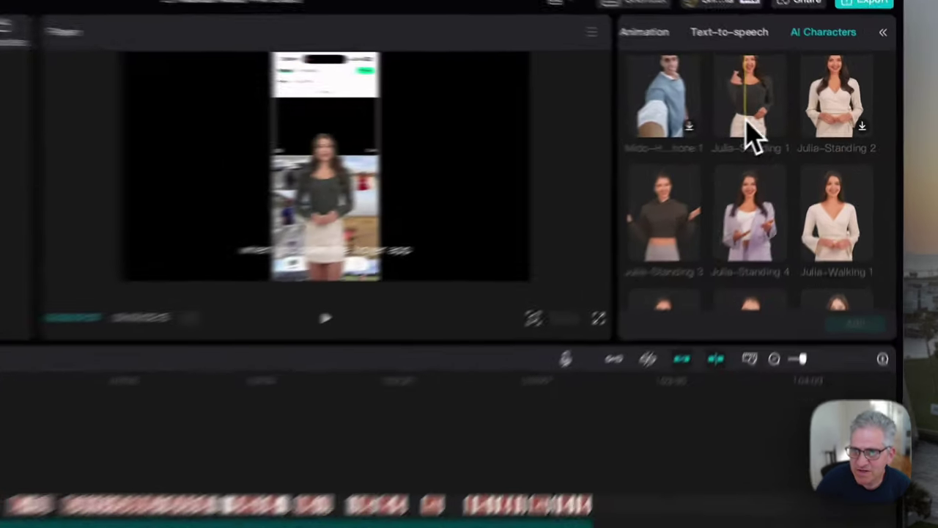
left_click(749, 132)
left_click(854, 323)
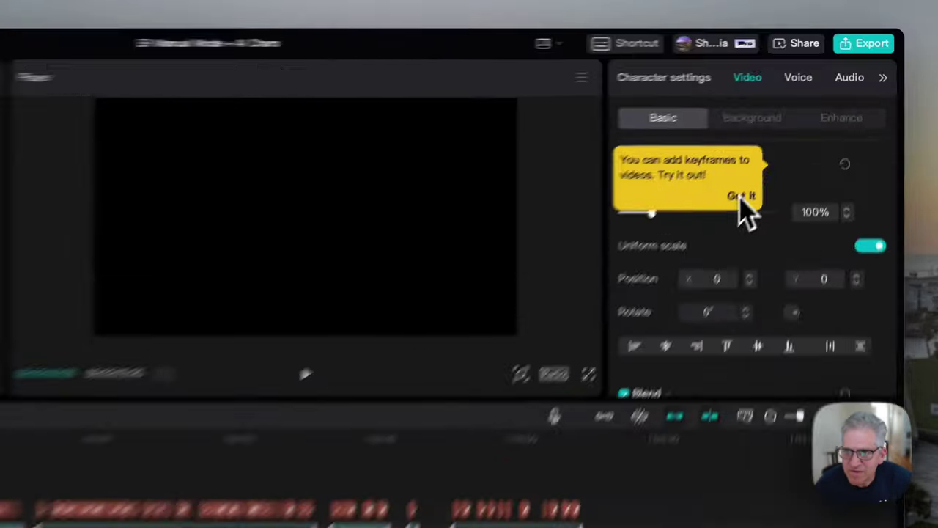
Dismiss the keyframe tip, select all the AI character clips in the timeline and open their frame settings.
left_click(793, 132)
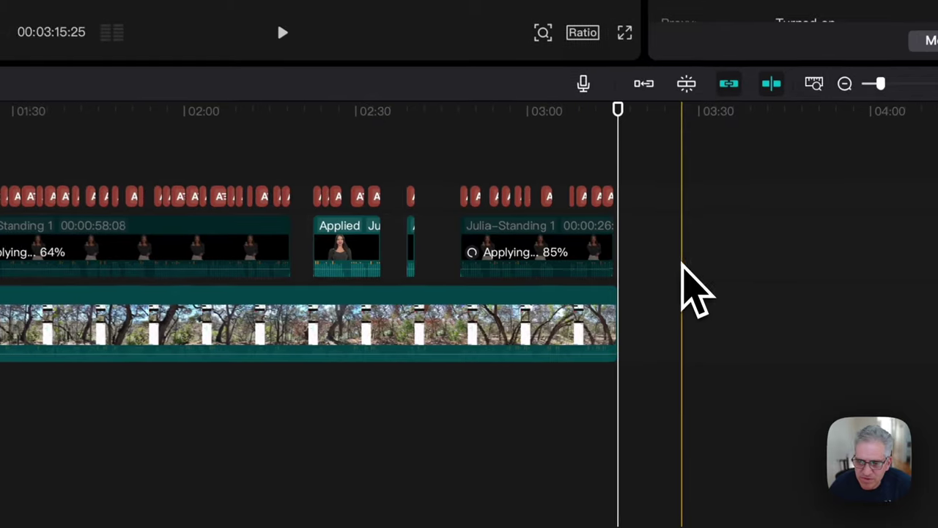
left_click_drag(733, 363, 377, 358)
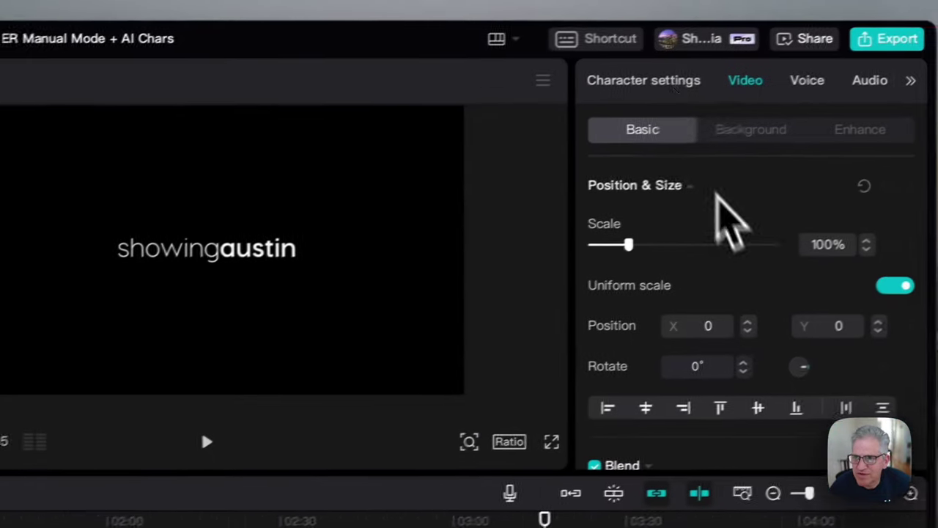
left_click(671, 86)
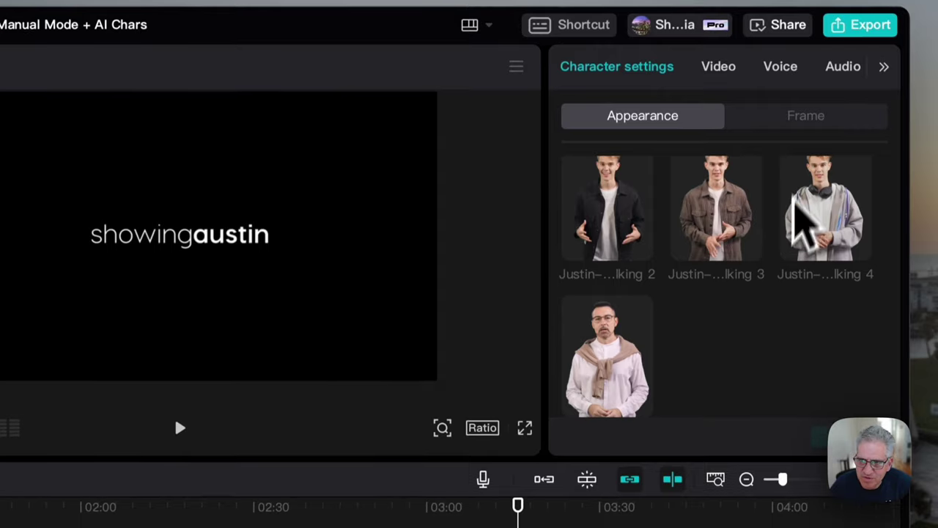
left_click(803, 117)
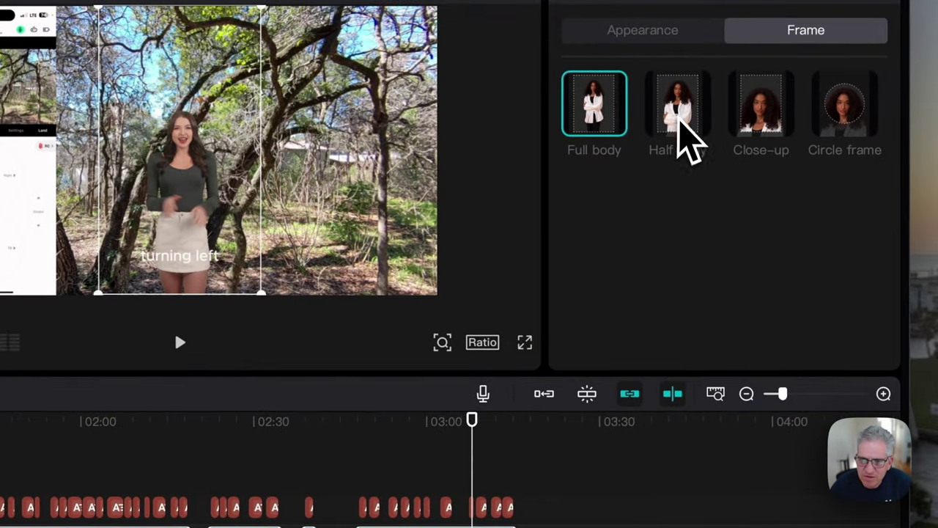
Try the Half body, Close-up and Circle frame framings on the AI character clips.
left_click(685, 143)
left_click(775, 109)
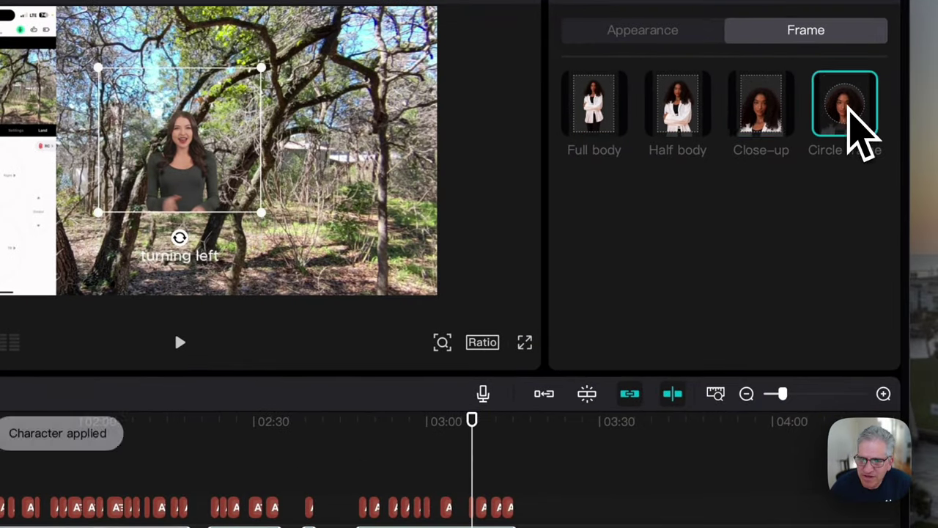
left_click(848, 109)
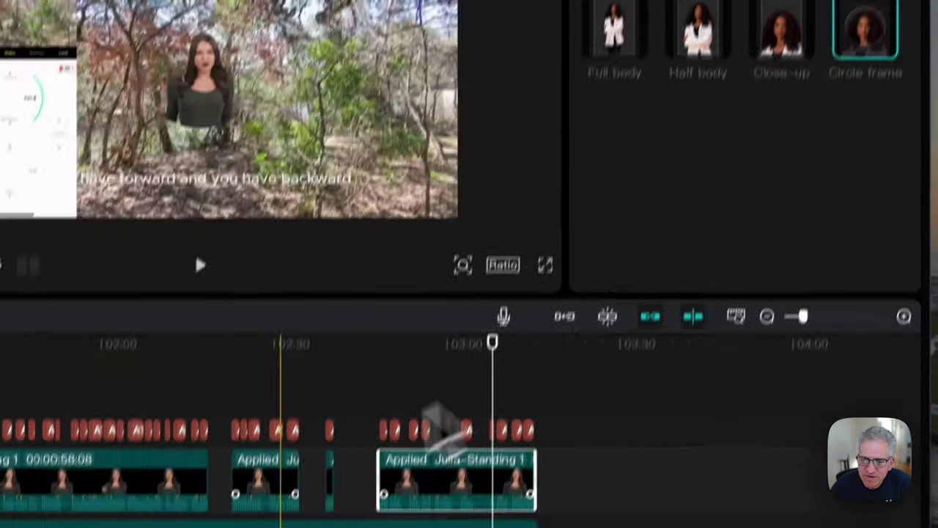
Set the framing of the AI character clips to Half body.
left_click(289, 480)
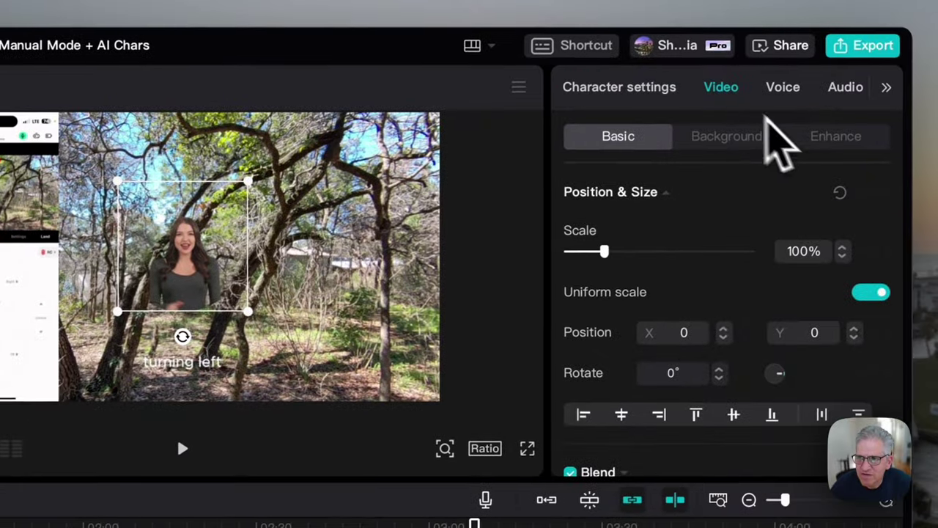
left_click(649, 94)
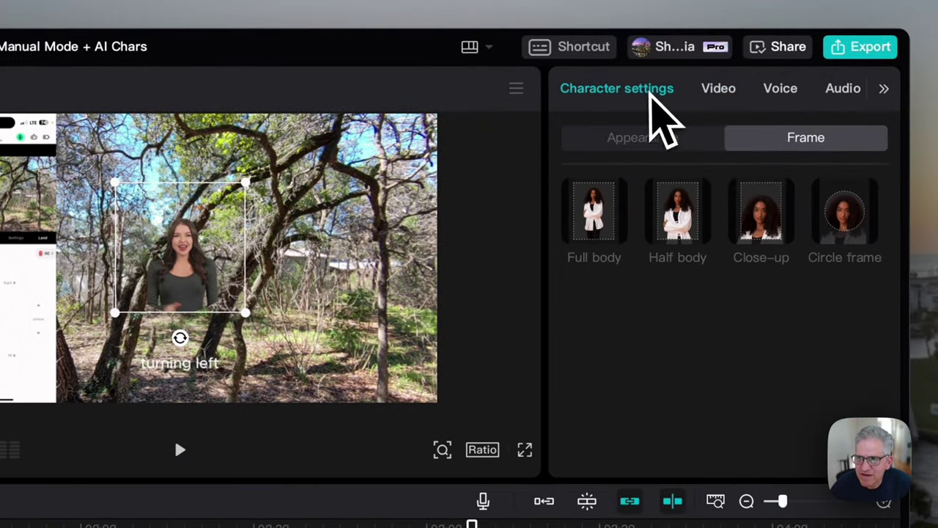
left_click(699, 219)
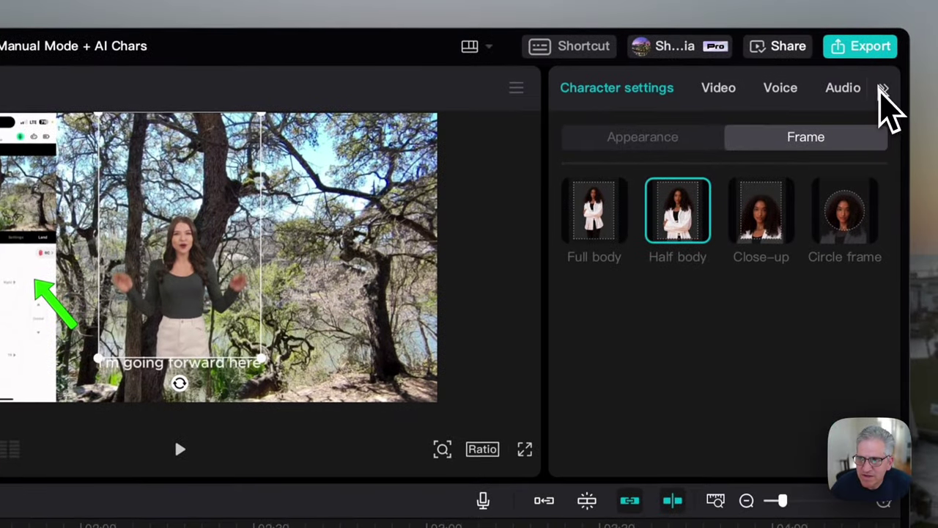
left_click(900, 25)
left_click(627, 138)
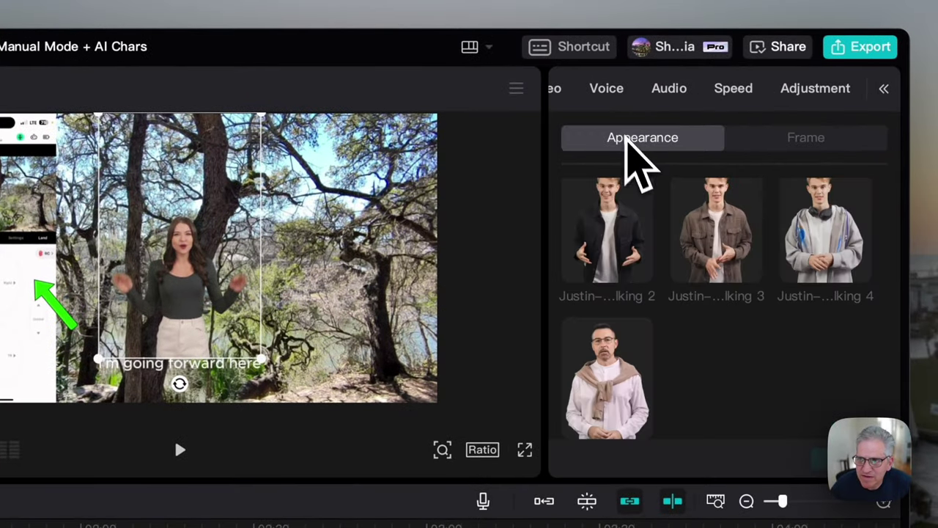
left_click(884, 88)
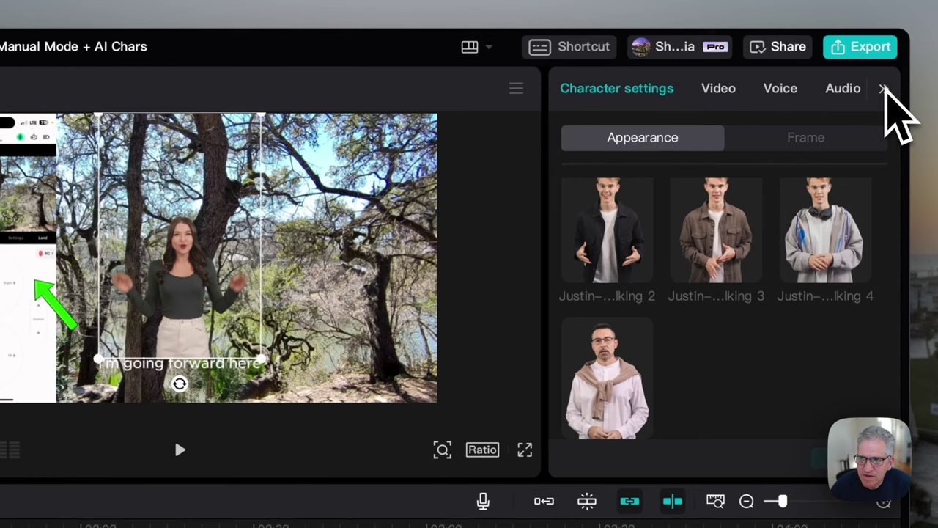
left_click(884, 88)
left_click(884, 88)
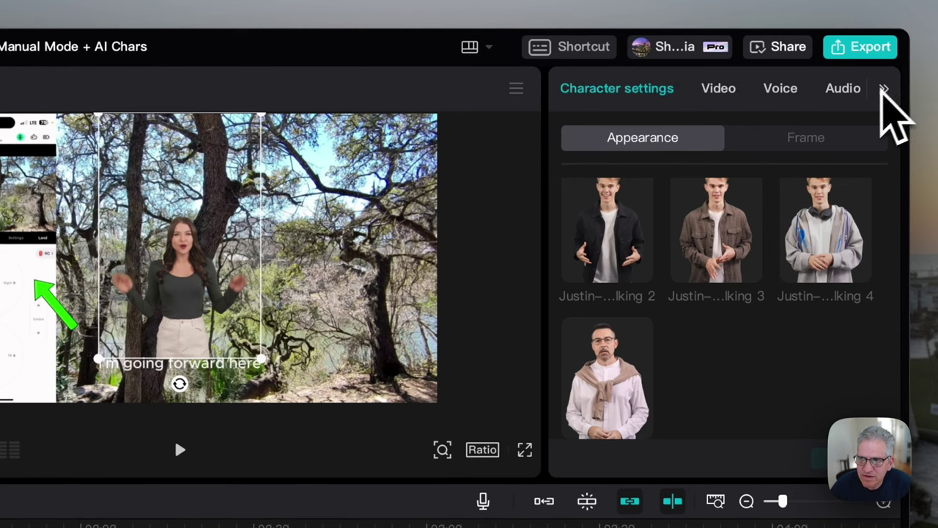
Position the AI character clips at X 1300 and Y -350 over the main video.
left_click(720, 91)
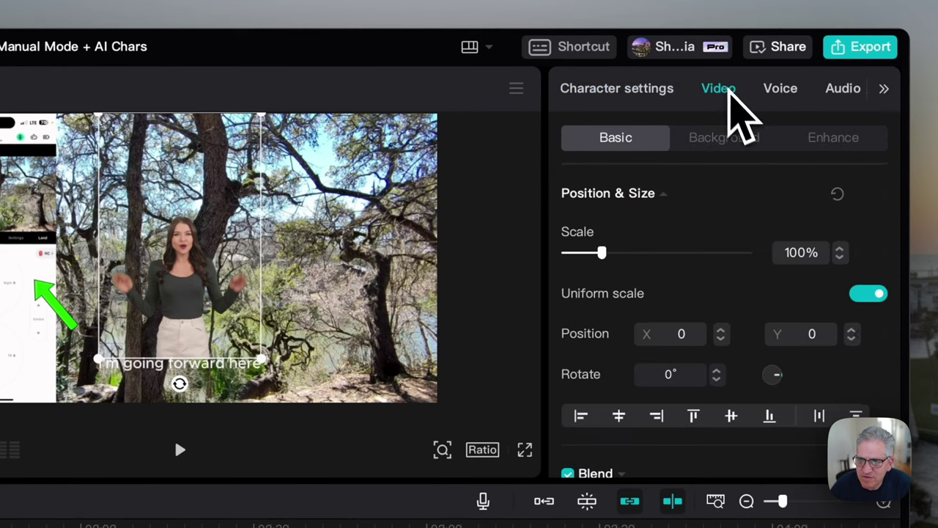
scroll(757, 314, "down", 3)
scroll(762, 315, "up", 3)
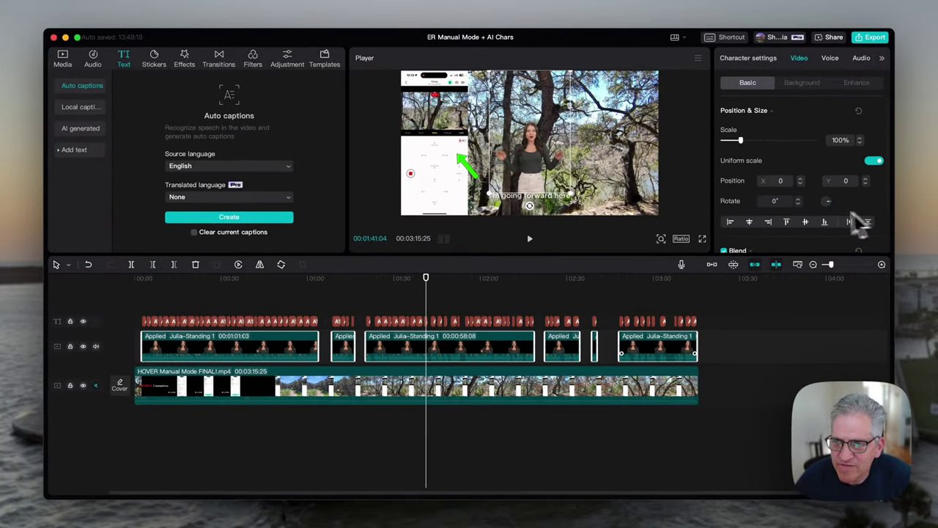
scroll(789, 188, "down", 2)
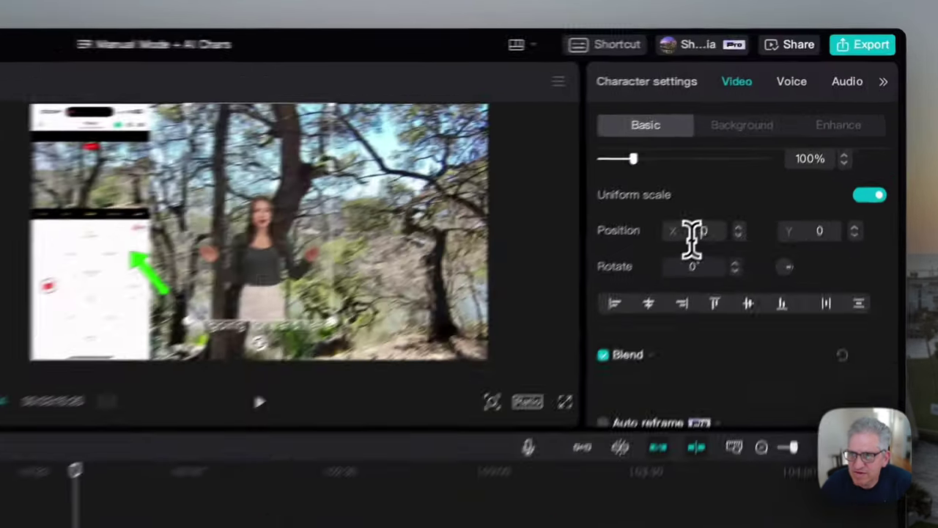
left_click(779, 144)
type("1300")
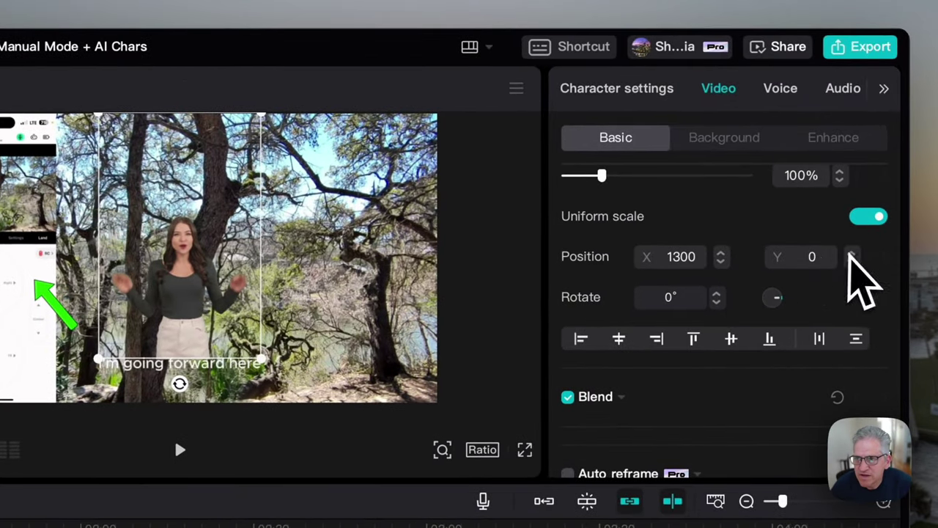
left_click(812, 256)
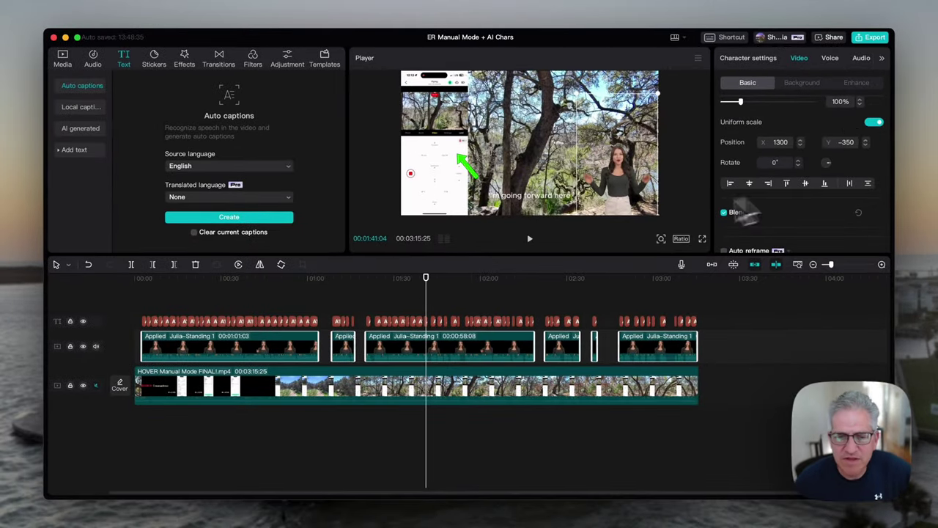
Scrub back through the video and review the caption list as far as "saving these all to the app itself".
left_click_drag(426, 299, 337, 321)
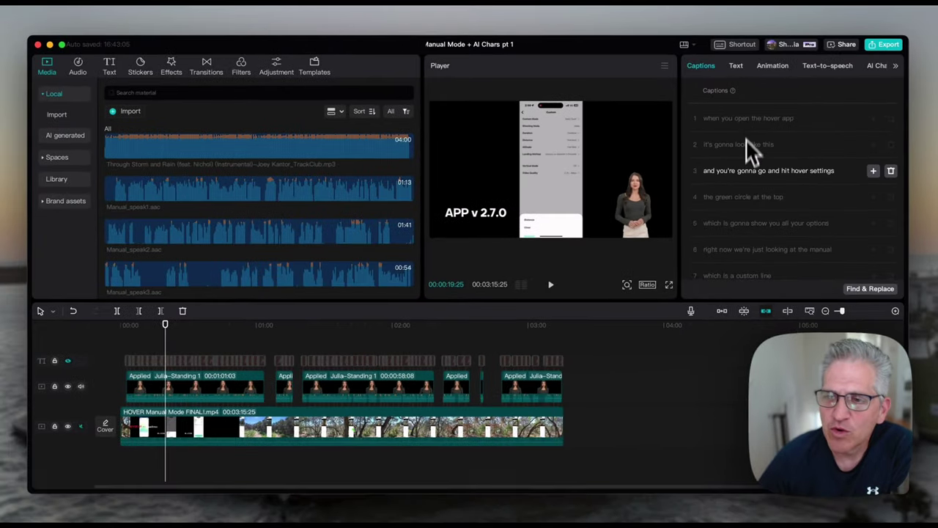
scroll(747, 169, "down", 10)
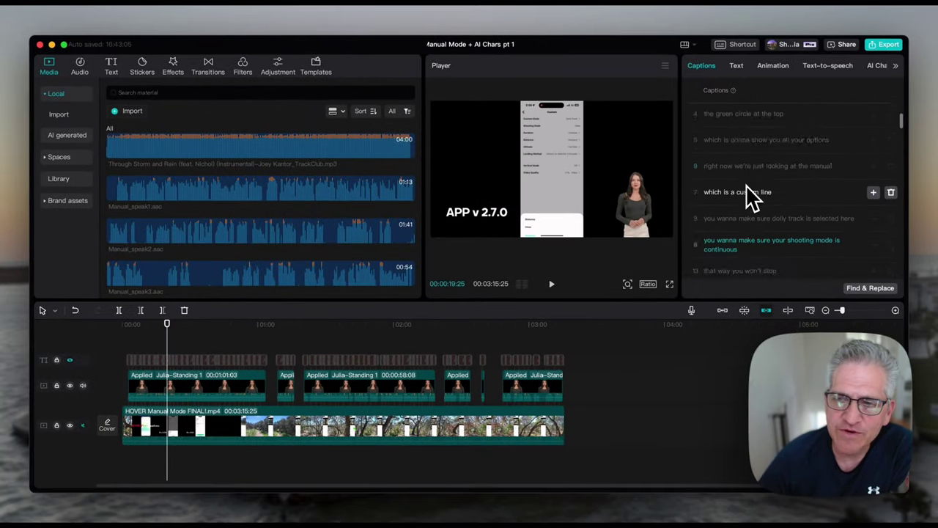
scroll(755, 213, "down", 3)
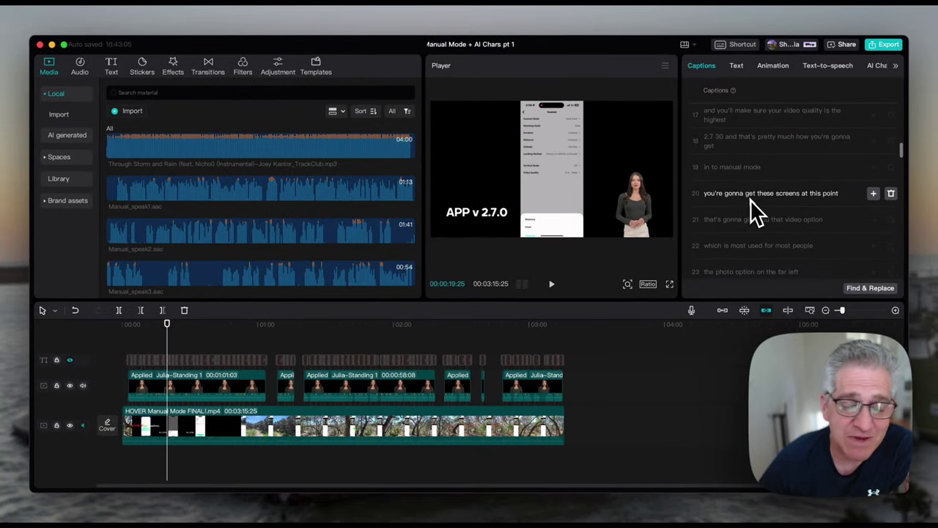
scroll(748, 199, "down", 6)
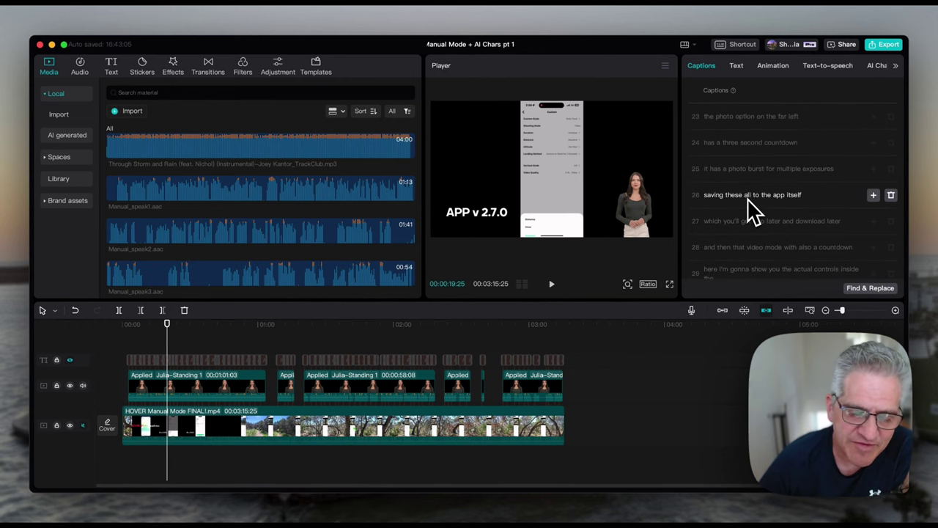
left_click(747, 197)
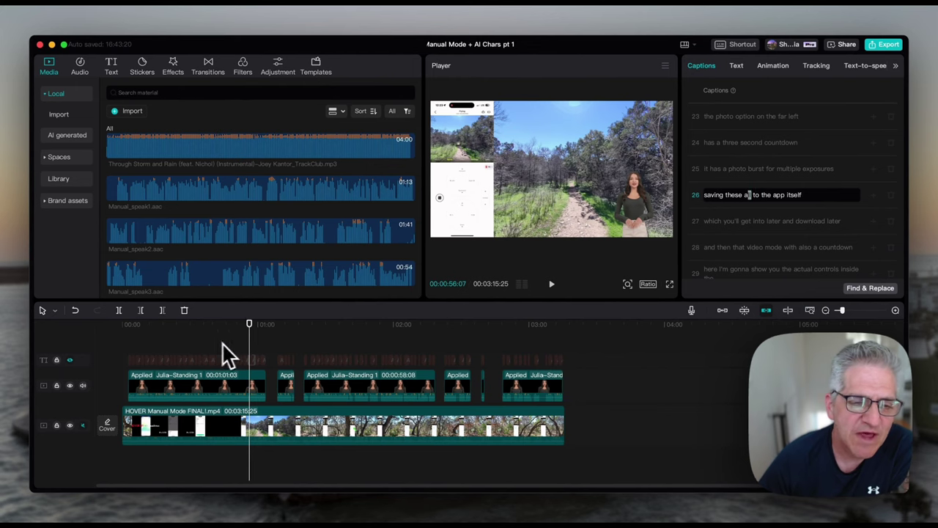
Select all the captions in the timeline, unhide and rehide their track, and scrub ahead to preview the video without captions.
left_click(203, 341)
left_click_drag(115, 337, 568, 381)
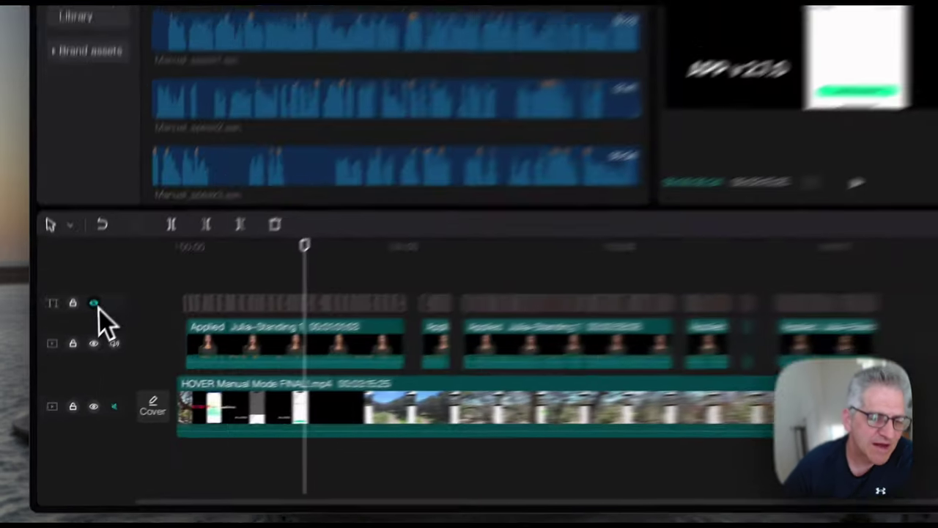
left_click(69, 360)
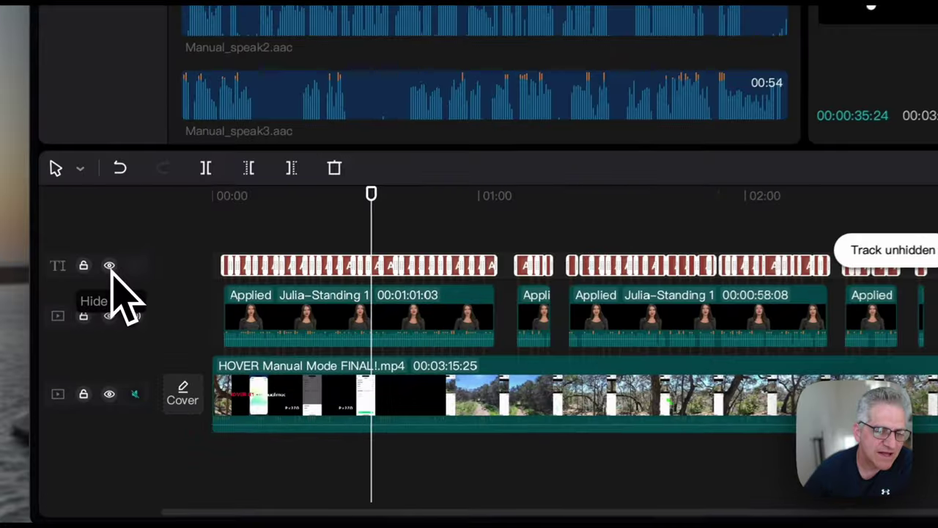
left_click(109, 266)
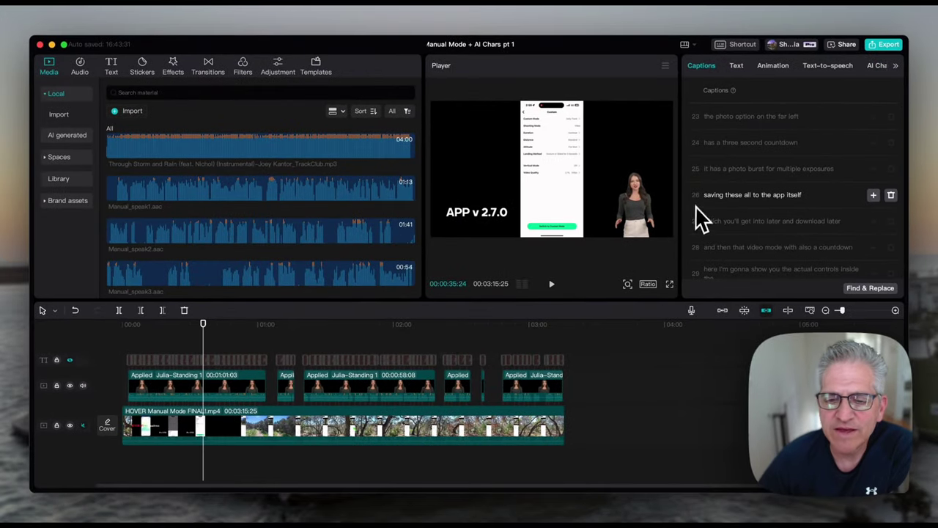
left_click_drag(212, 328, 430, 335)
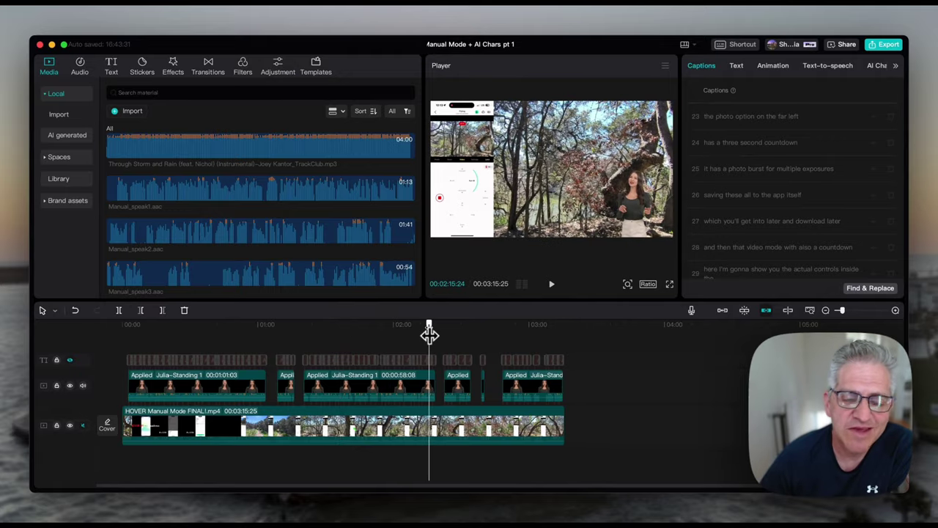
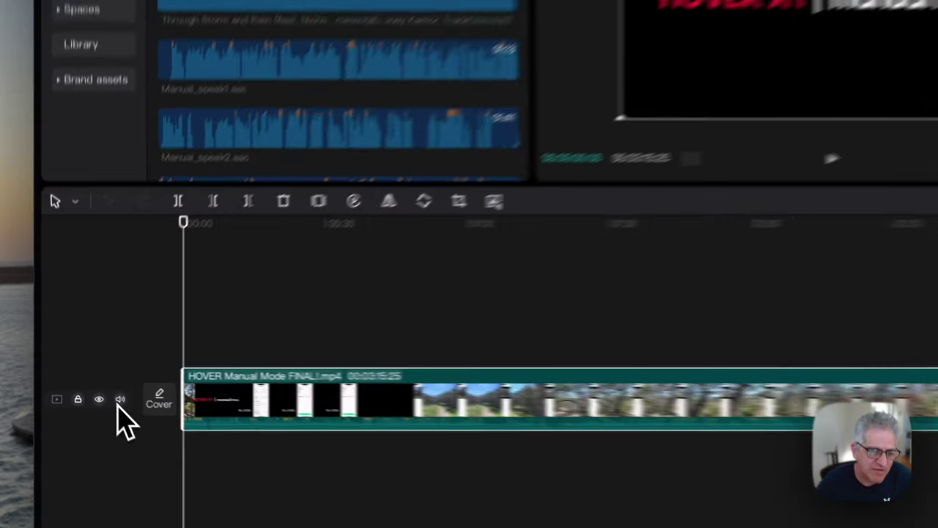
Mute and unmute the main video track, and create auto captions from its speech with English as the source language.
left_click(96, 385)
left_click(95, 384)
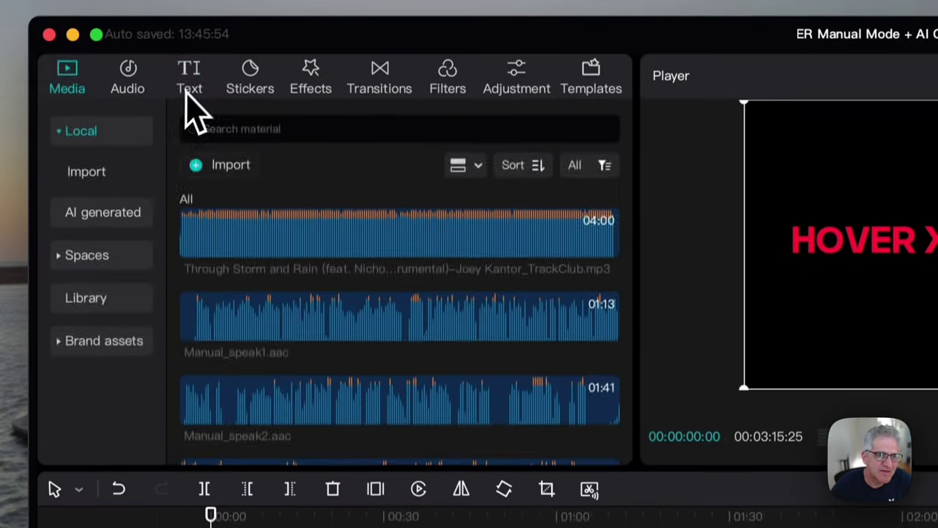
left_click(187, 95)
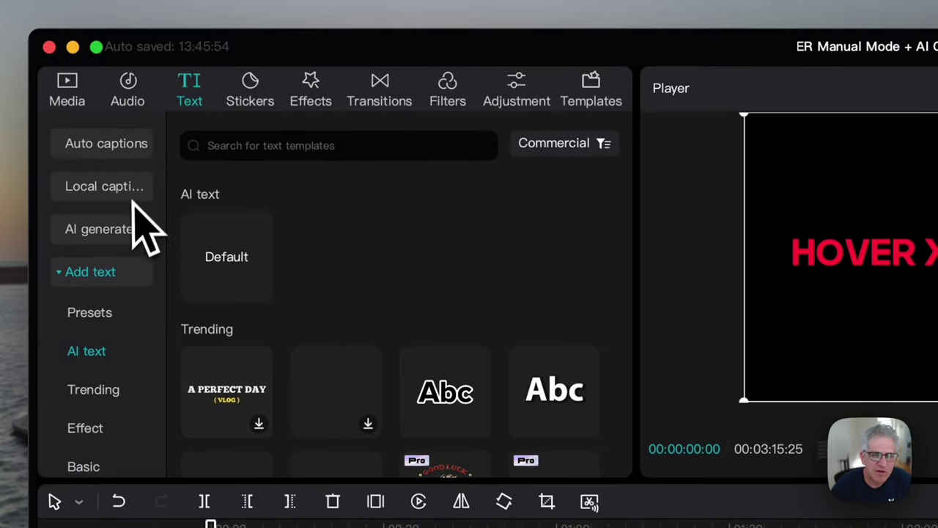
left_click(106, 147)
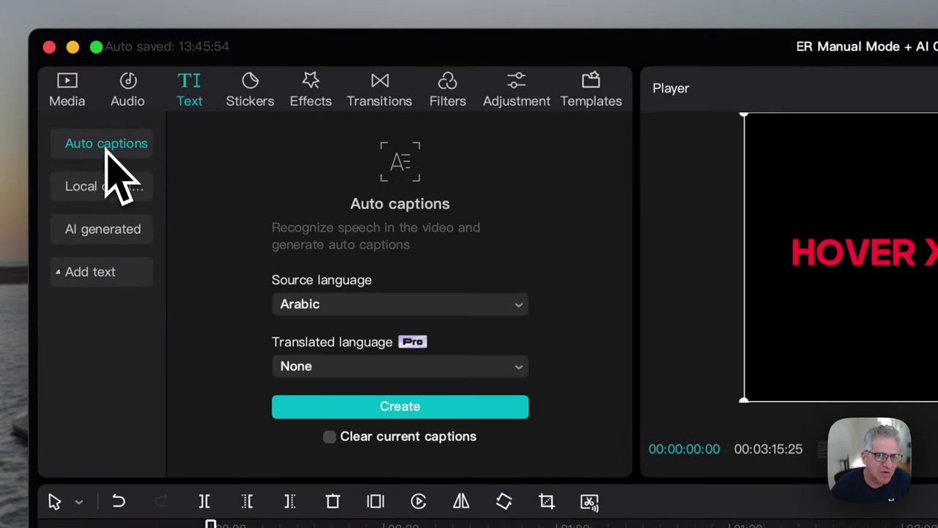
left_click(305, 307)
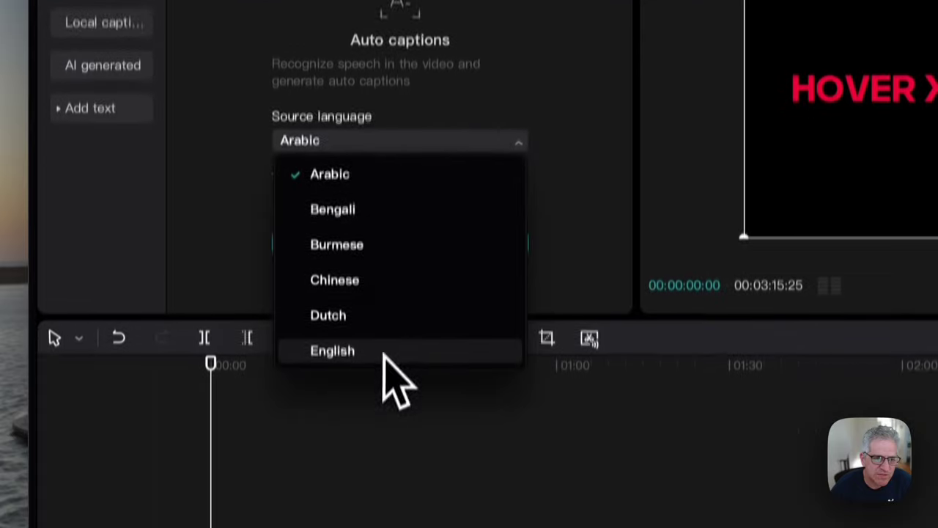
left_click(384, 350)
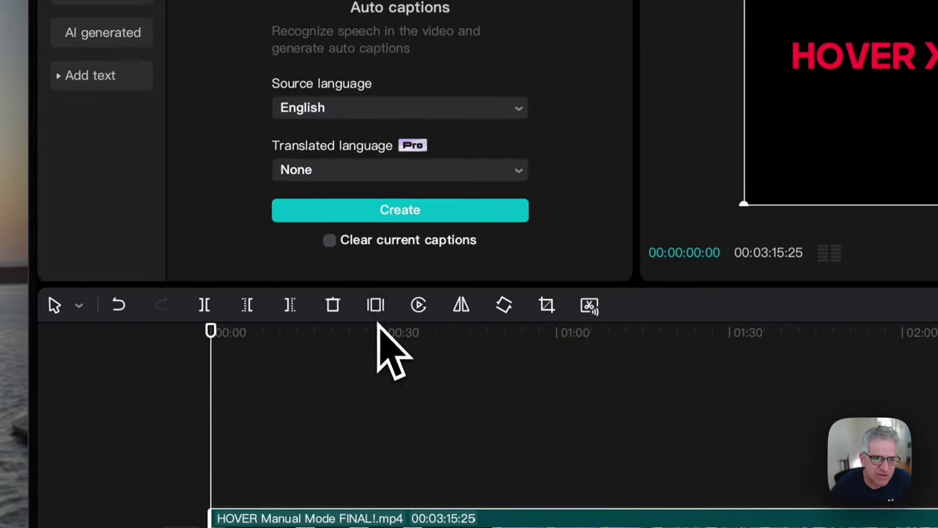
left_click(394, 242)
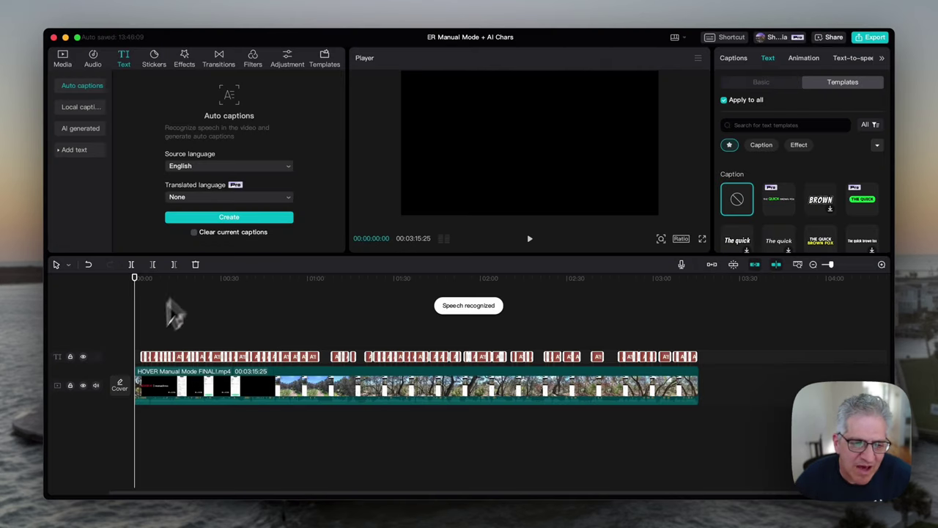
Mute the main video track, and open the AI character choices for all the captions in the timeline.
left_click(96, 385)
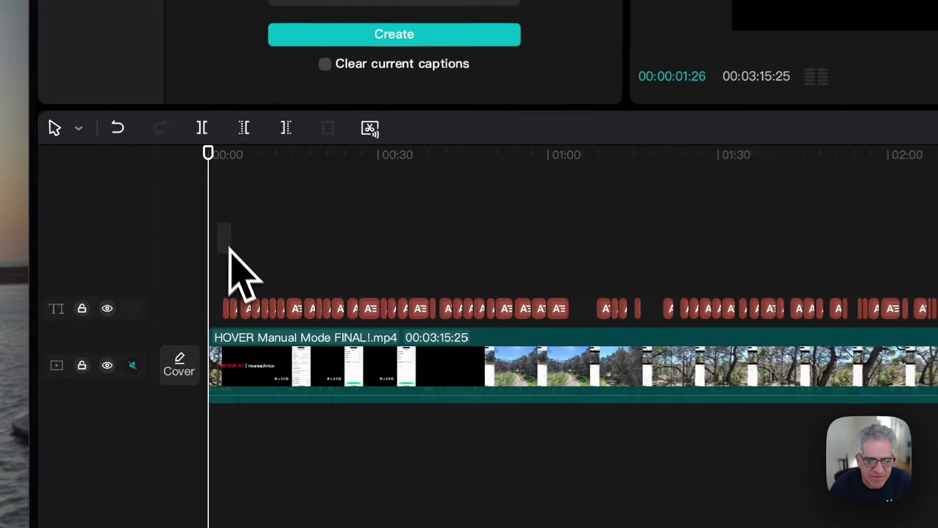
left_click_drag(229, 248, 937, 377)
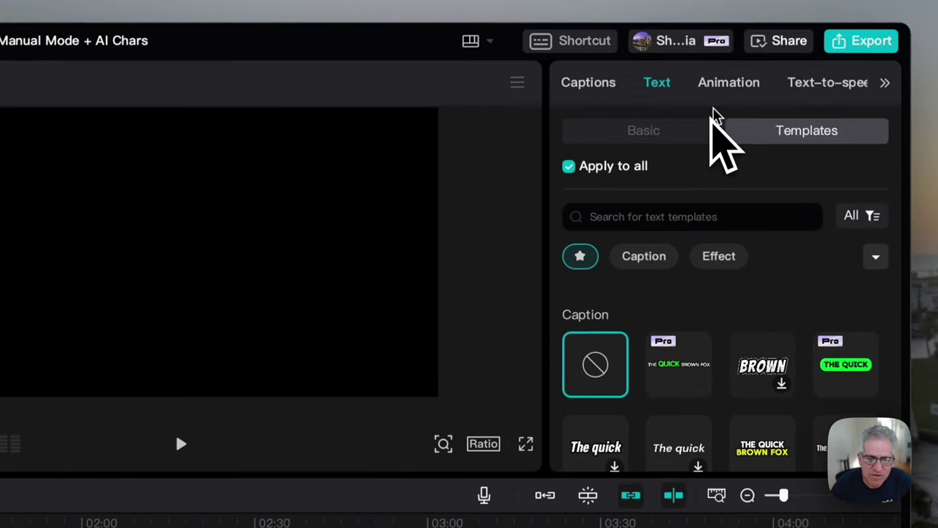
left_click(810, 93)
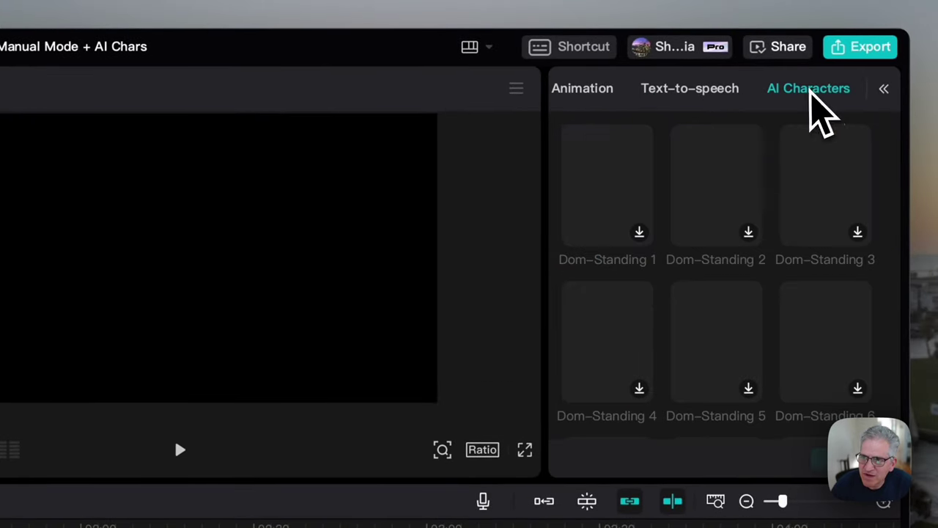
Browse the available AI characters and preview several standing, walking and phone-holding ones over the video.
scroll(729, 247, "down", 5)
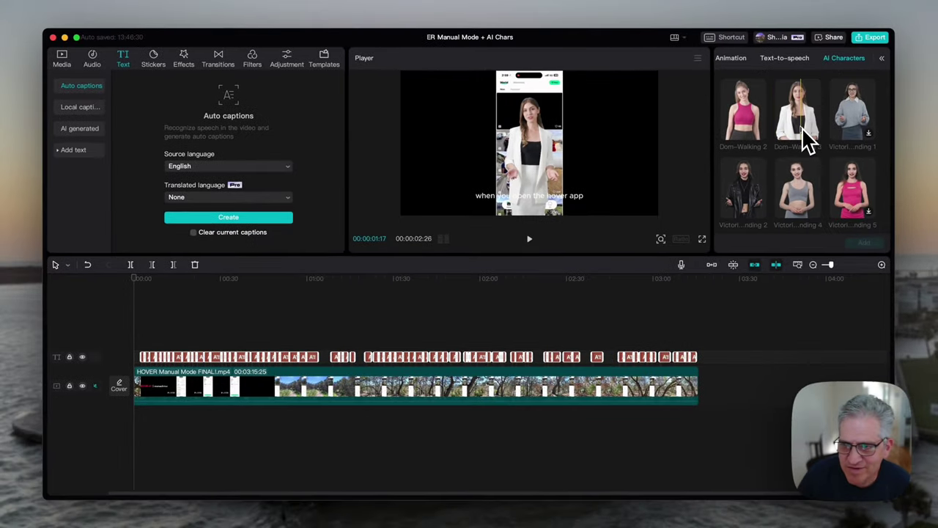
scroll(803, 143, "down", 3)
scroll(806, 139, "down", 4)
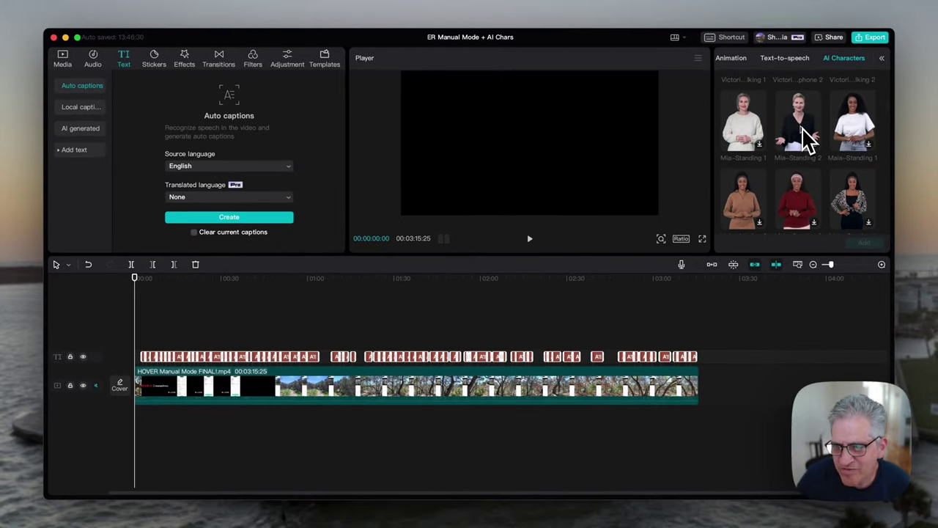
scroll(806, 139, "down", 4)
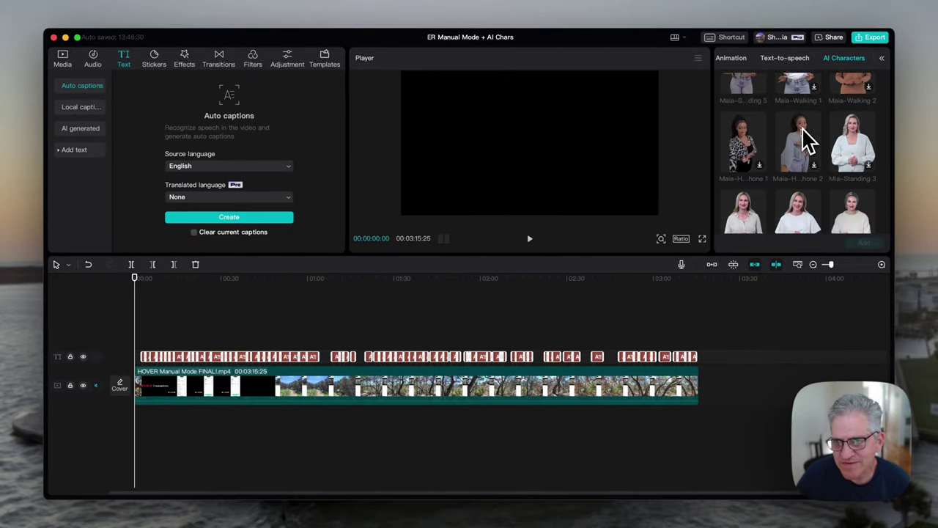
scroll(819, 183, "down", 3)
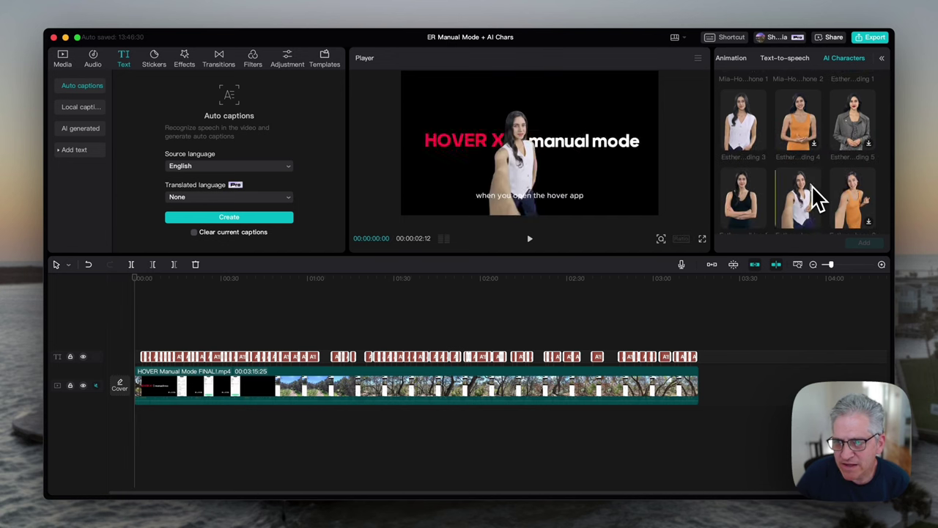
scroll(819, 198, "down", 1)
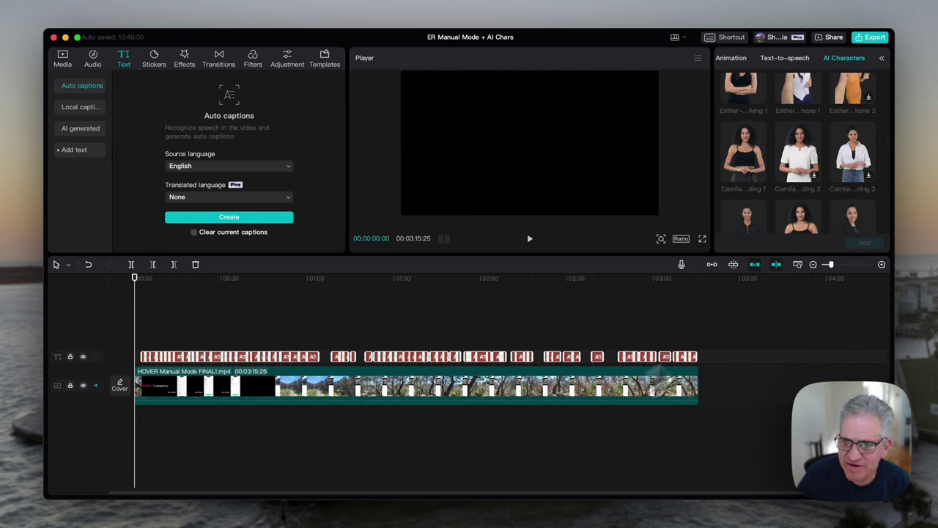
scroll(801, 146, "down", 4)
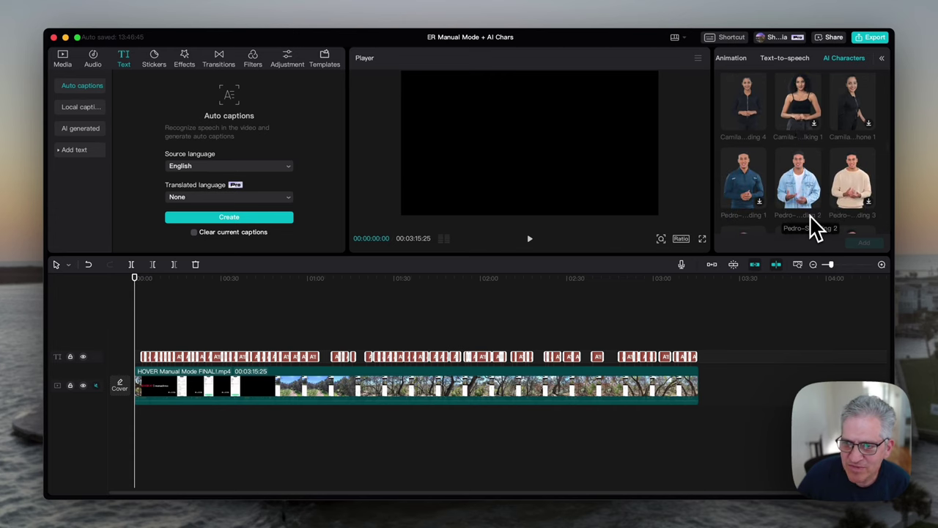
scroll(806, 209, "down", 2)
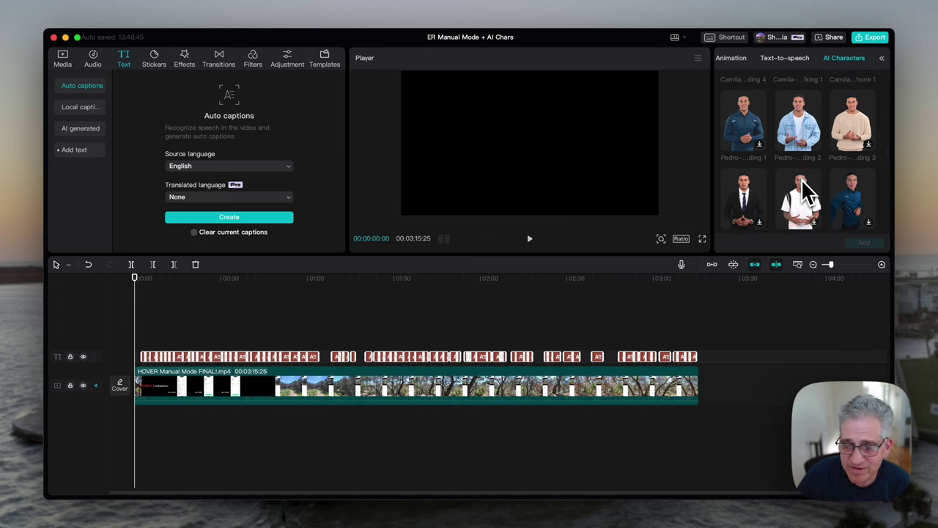
scroll(802, 182, "down", 3)
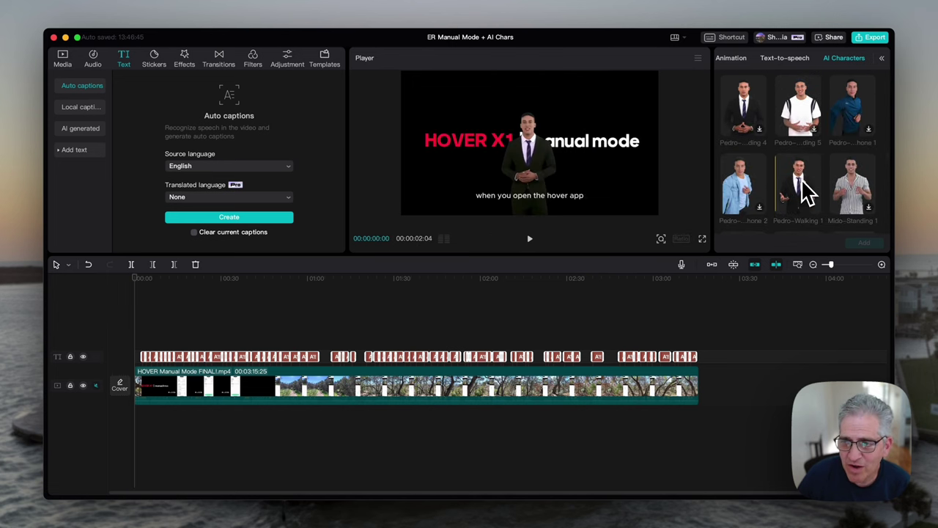
scroll(800, 176, "down", 2)
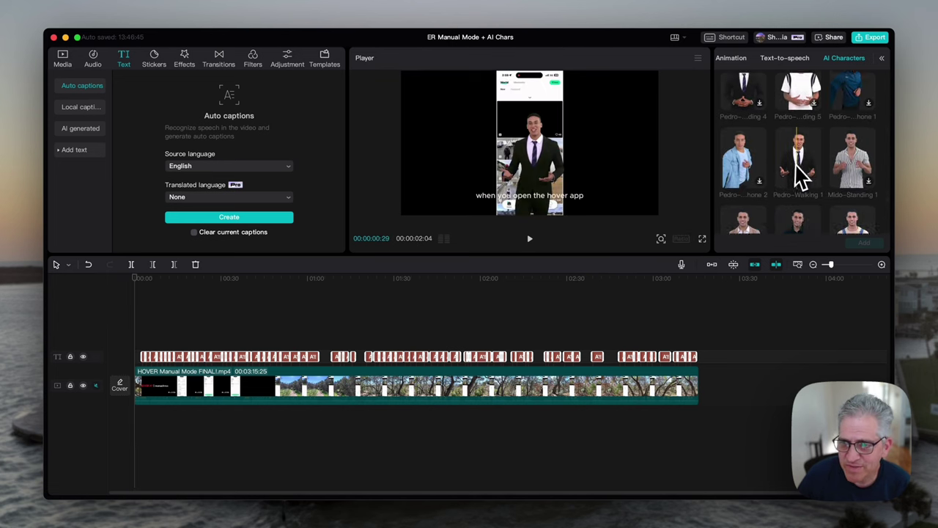
scroll(802, 178, "down", 6)
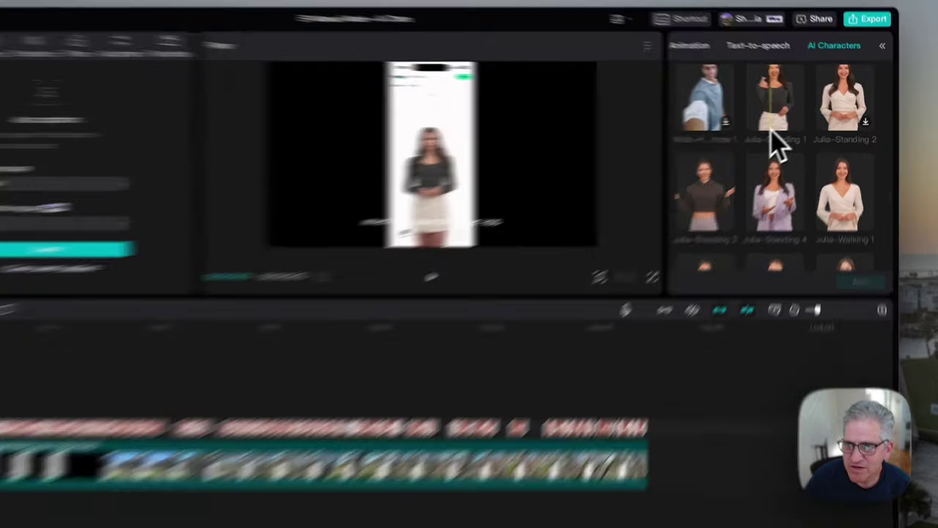
Add the Julia-Standing 1 AI character to all the selected captions and dismiss the keyframe tip.
left_click(773, 124)
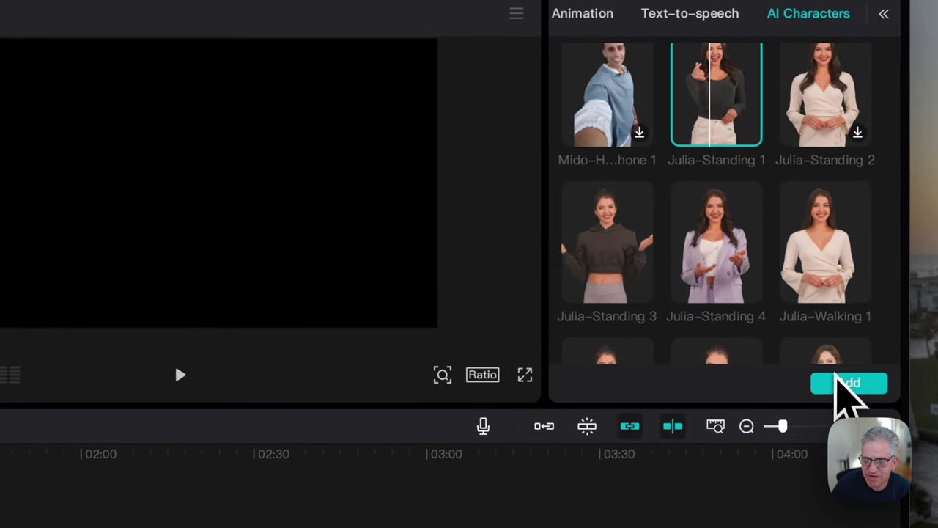
left_click(858, 281)
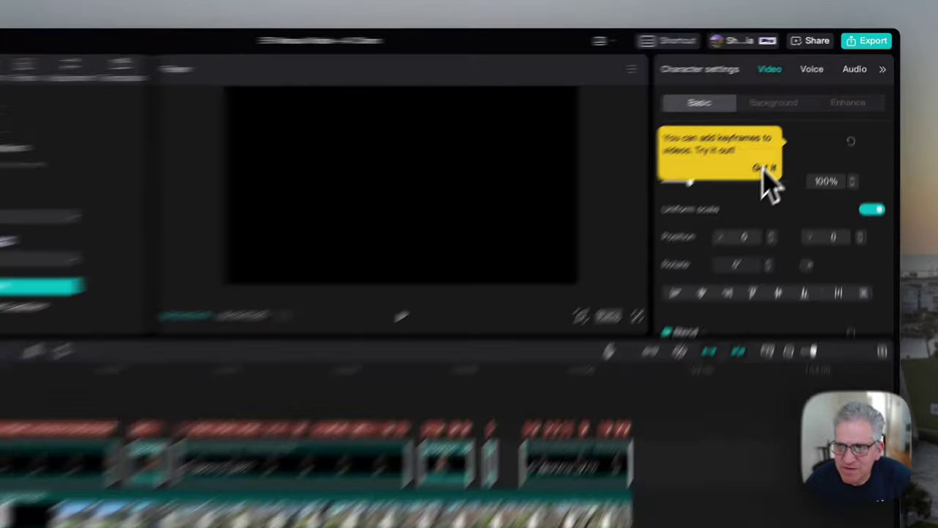
left_click(795, 130)
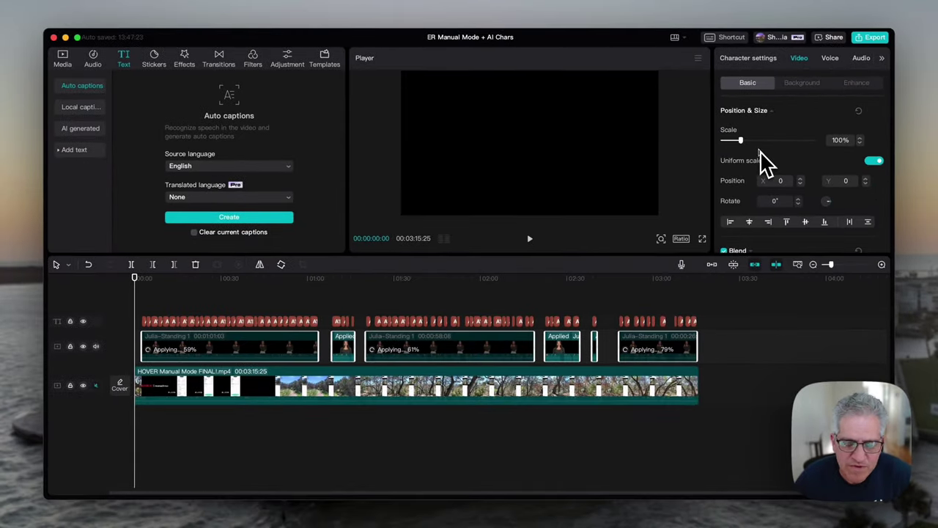
Deselect everything, select all the AI character clips again and open their character appearance settings.
left_click(755, 294)
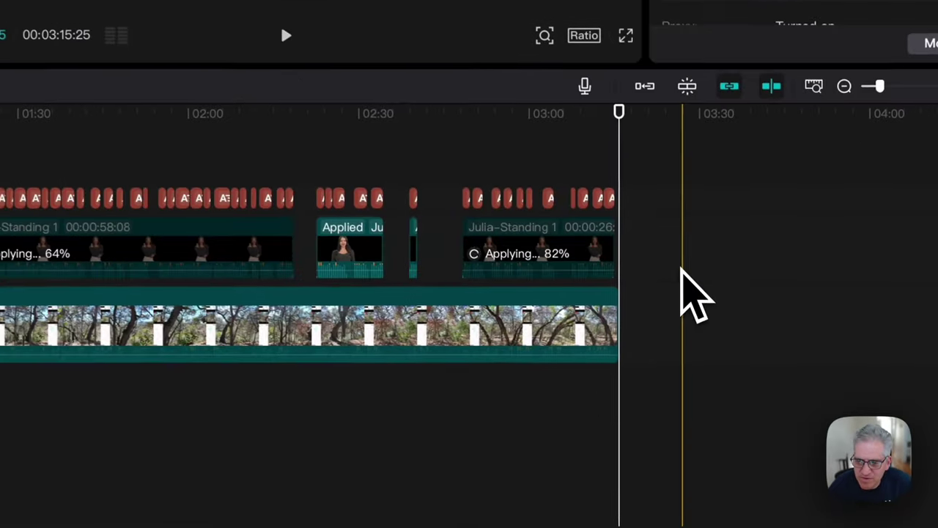
left_click(642, 353)
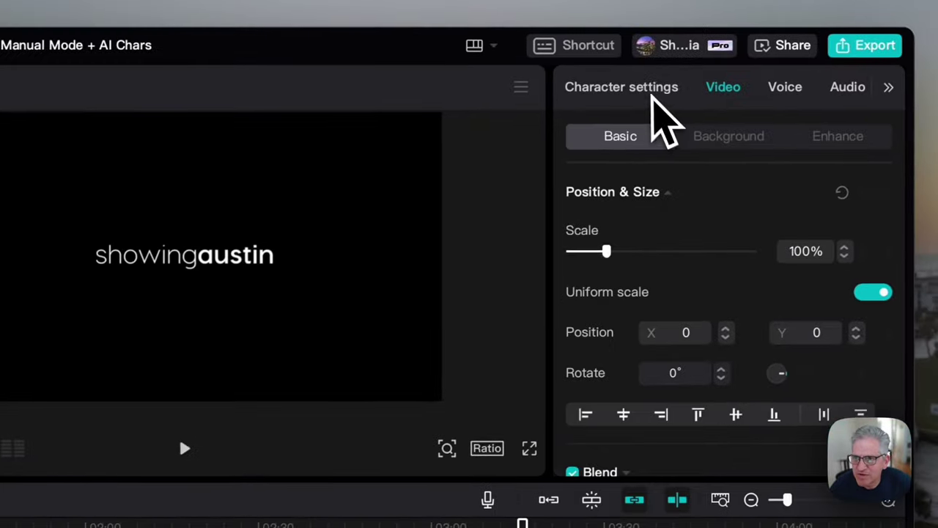
left_click(693, 77)
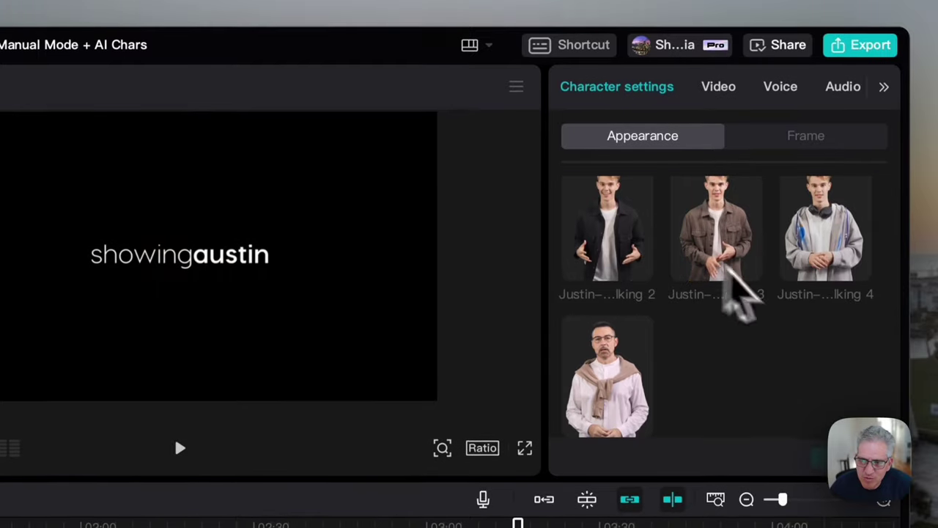
Show the AI character in the preview and try the Close-up and Circle frame framings on it.
left_click(806, 119)
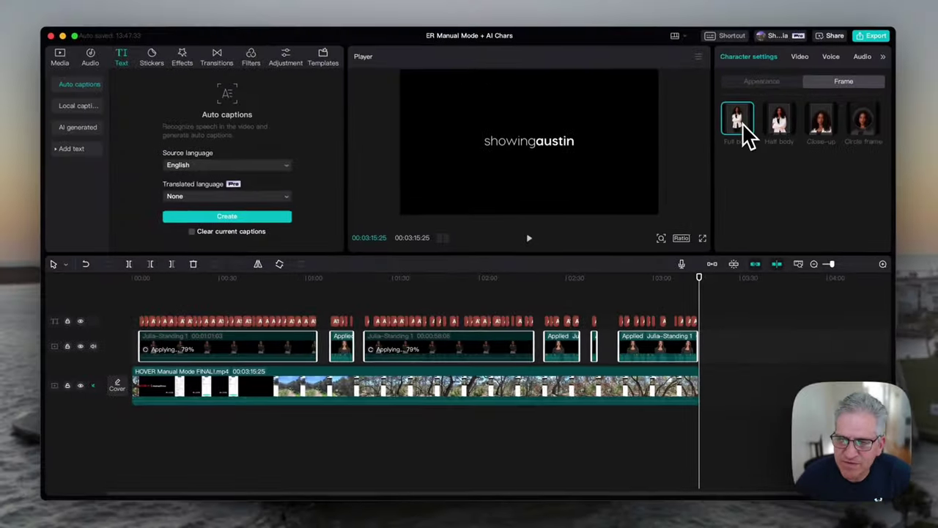
left_click_drag(697, 293, 676, 291)
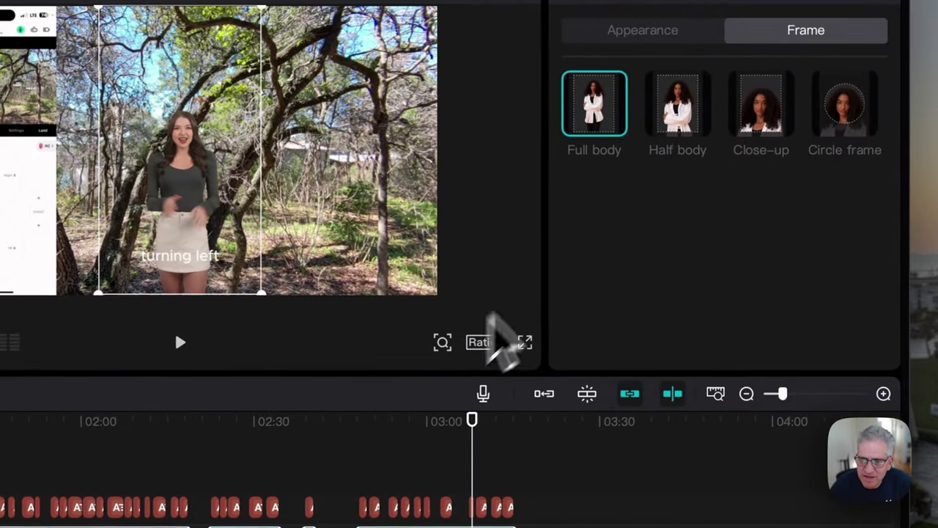
left_click(775, 110)
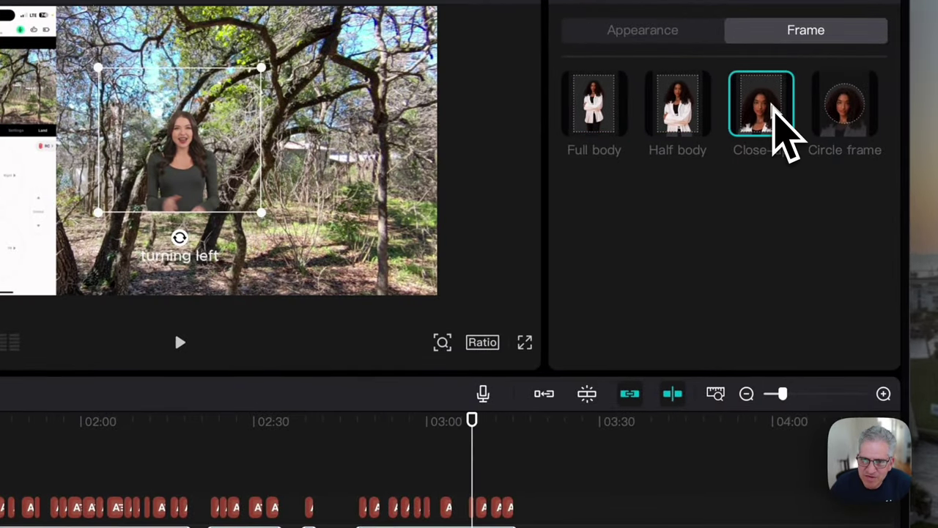
left_click(850, 110)
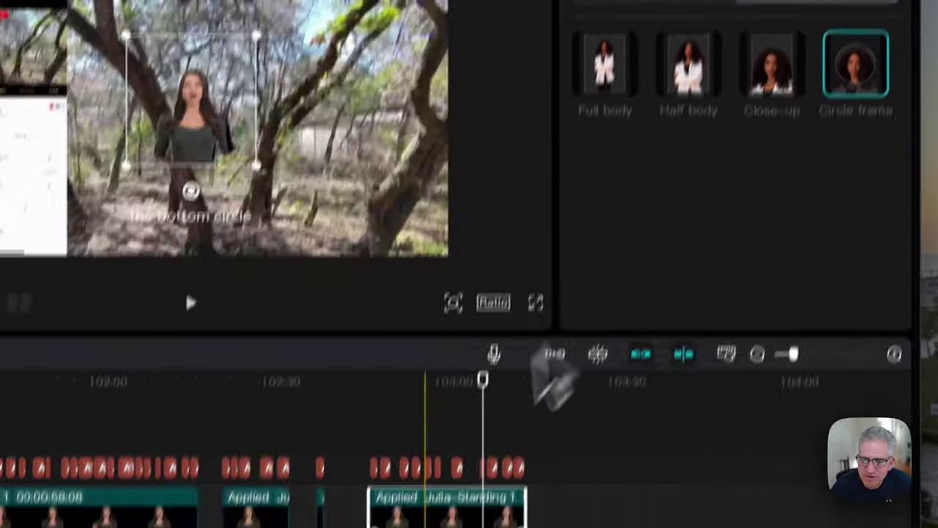
Apply the Half body frame to all the AI character clips.
left_click(293, 425)
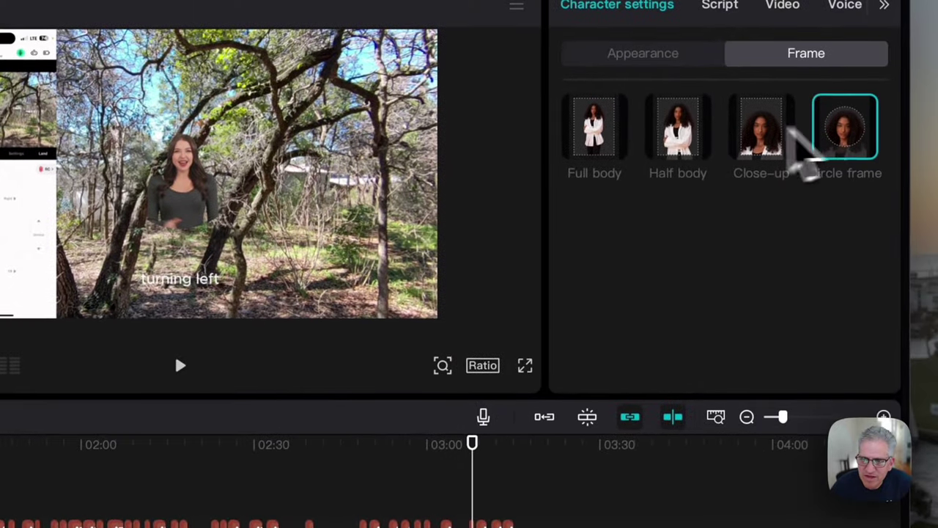
left_click(678, 130)
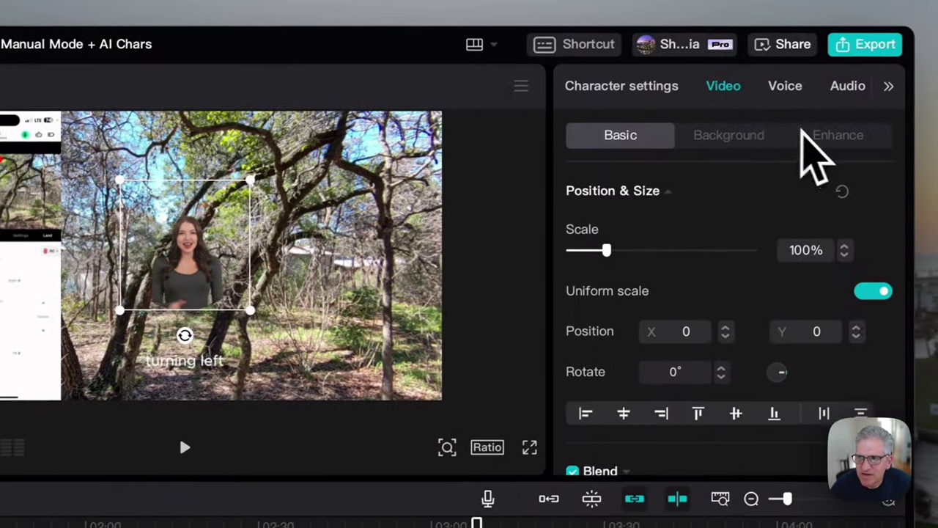
left_click(659, 88)
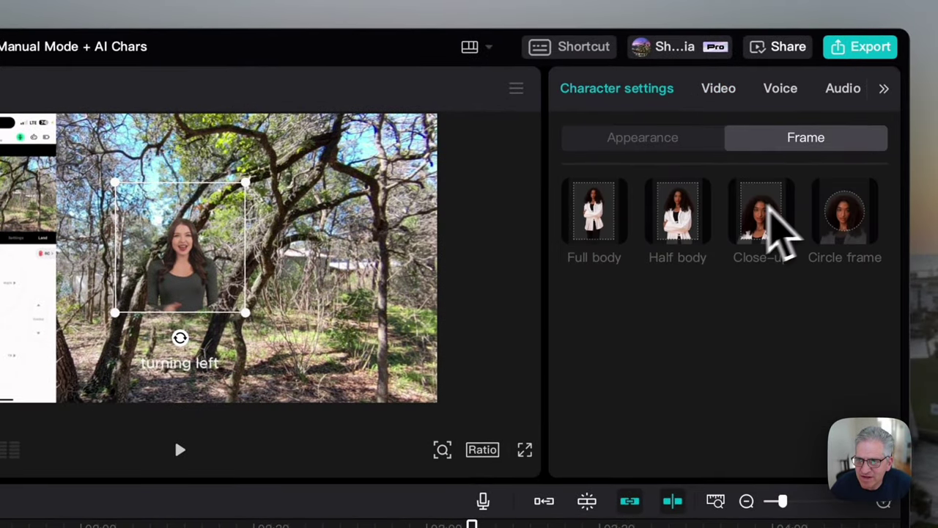
left_click(697, 218)
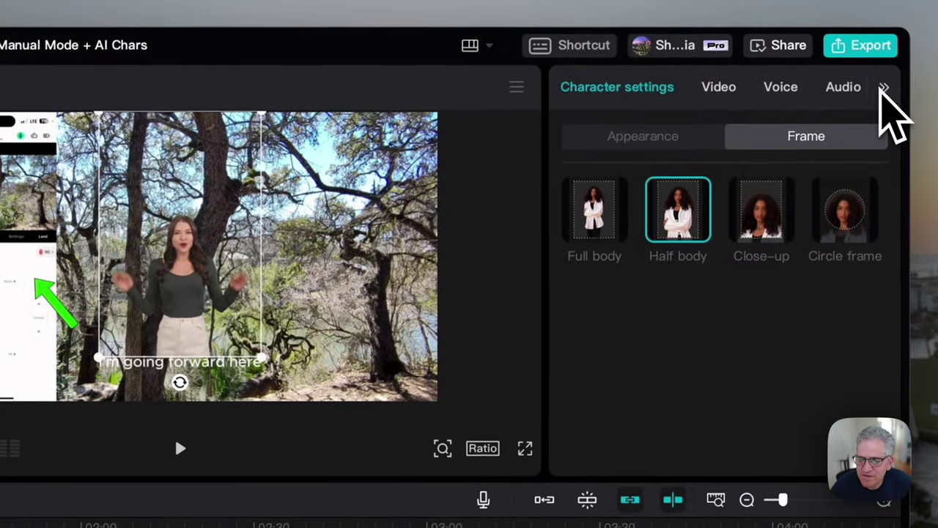
left_click(915, 14)
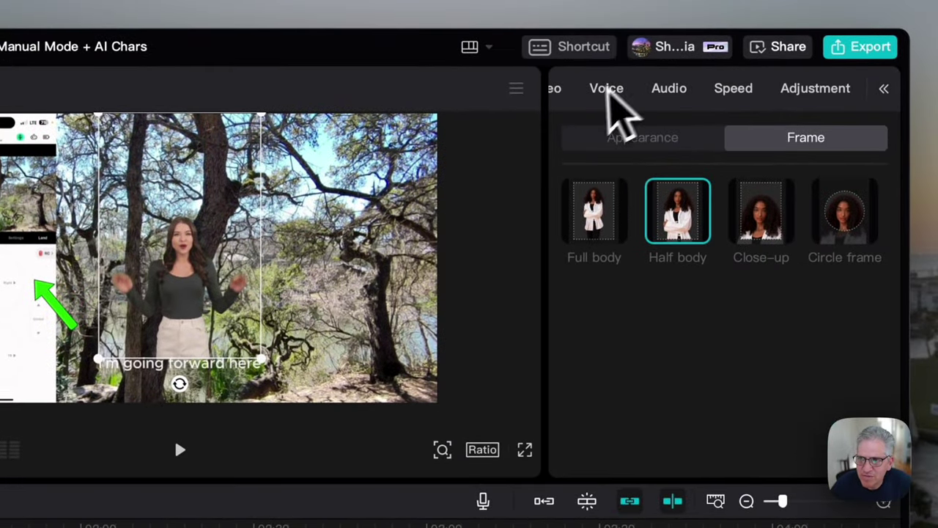
left_click(627, 137)
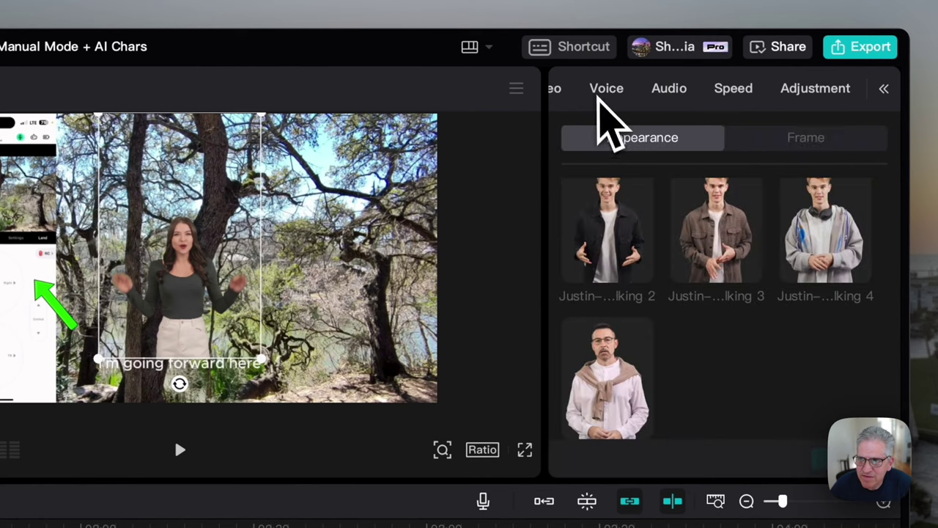
left_click(884, 89)
left_click(885, 89)
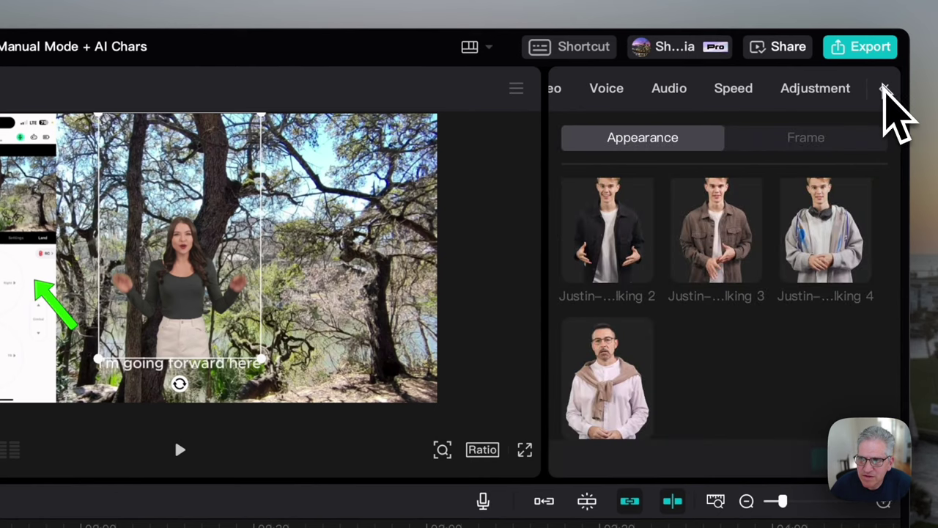
left_click(884, 89)
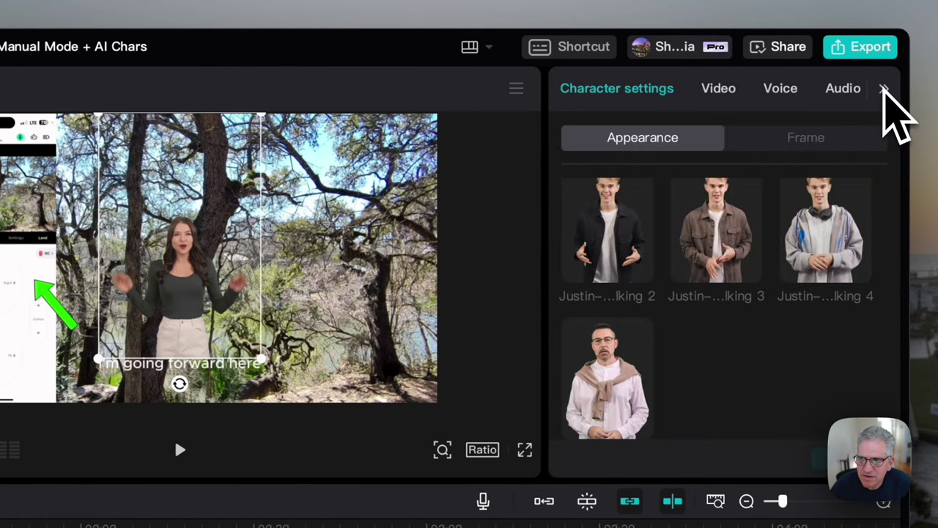
Set the X position of all the selected AI character clips to 1300 and open their Y position for editing.
left_click(725, 89)
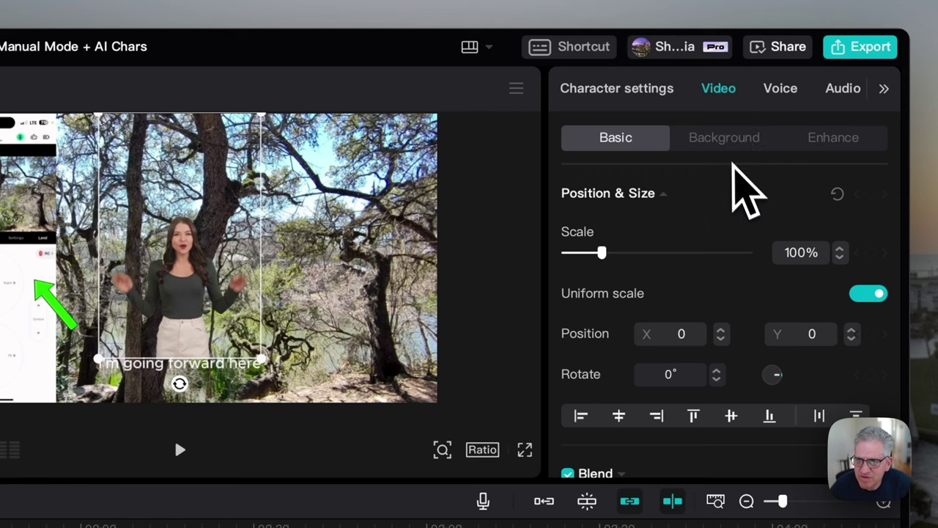
scroll(750, 272, "down", 2)
scroll(749, 272, "up", 2)
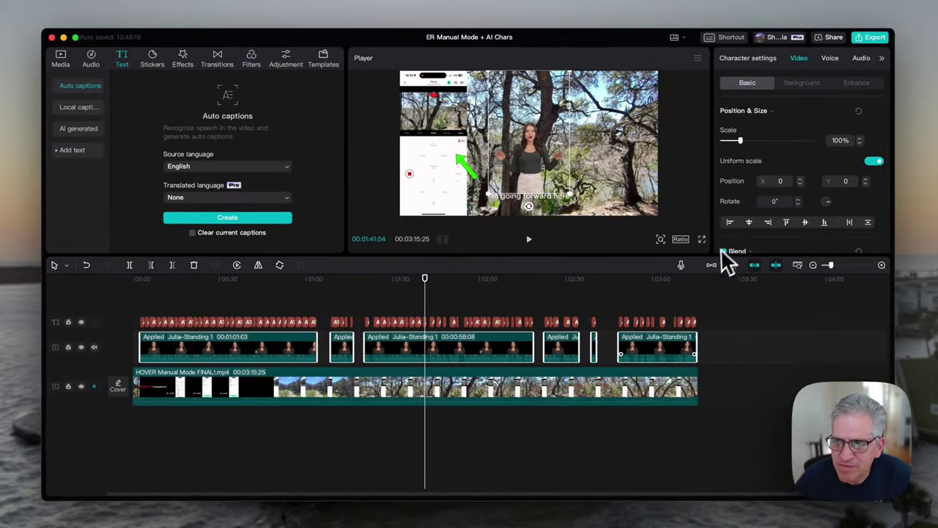
scroll(804, 200, "down", 2)
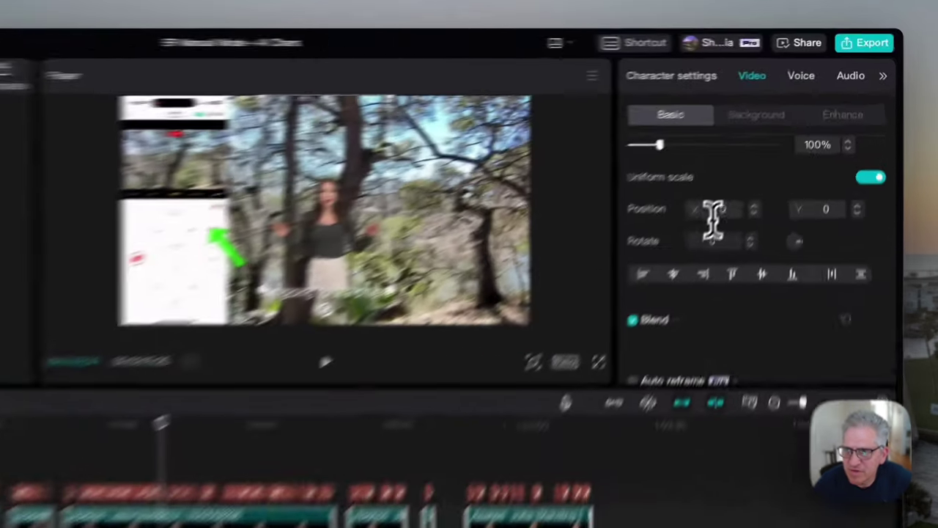
left_click(780, 142)
type("130")
key("Return")
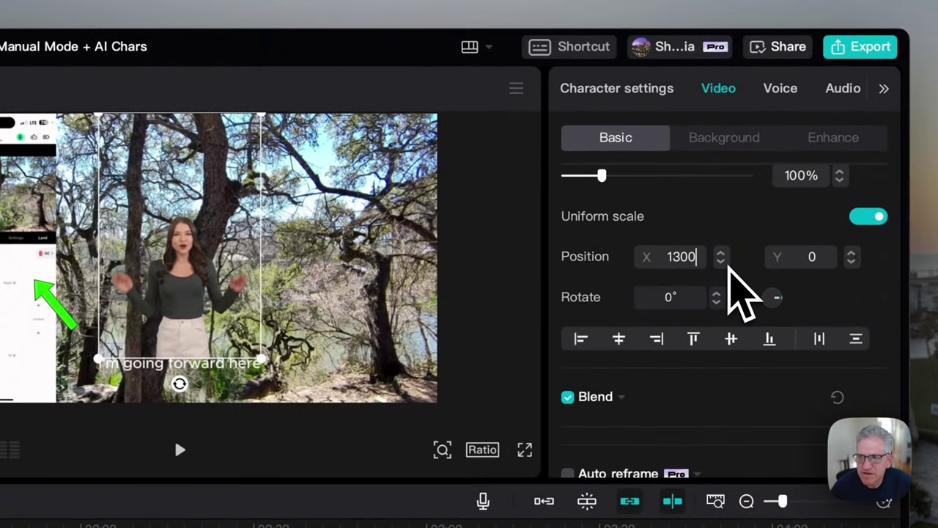
type("0")
left_click(817, 256)
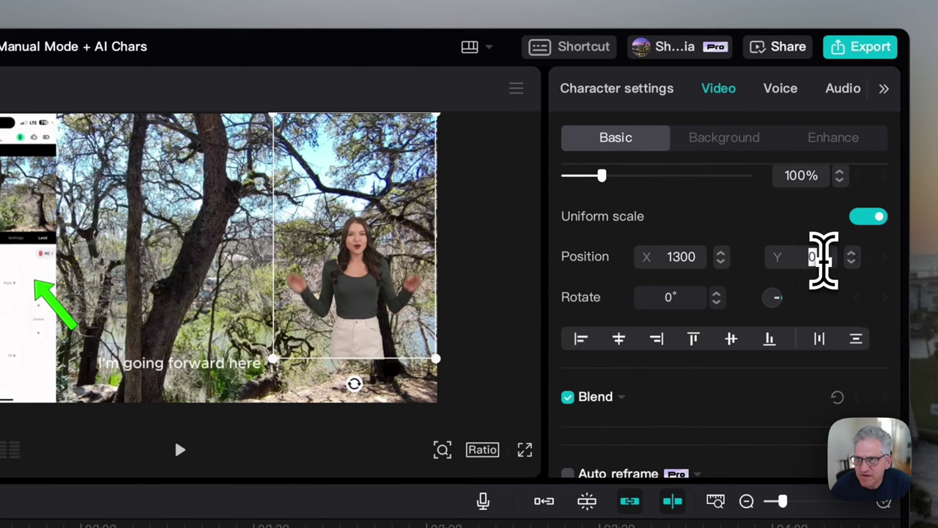